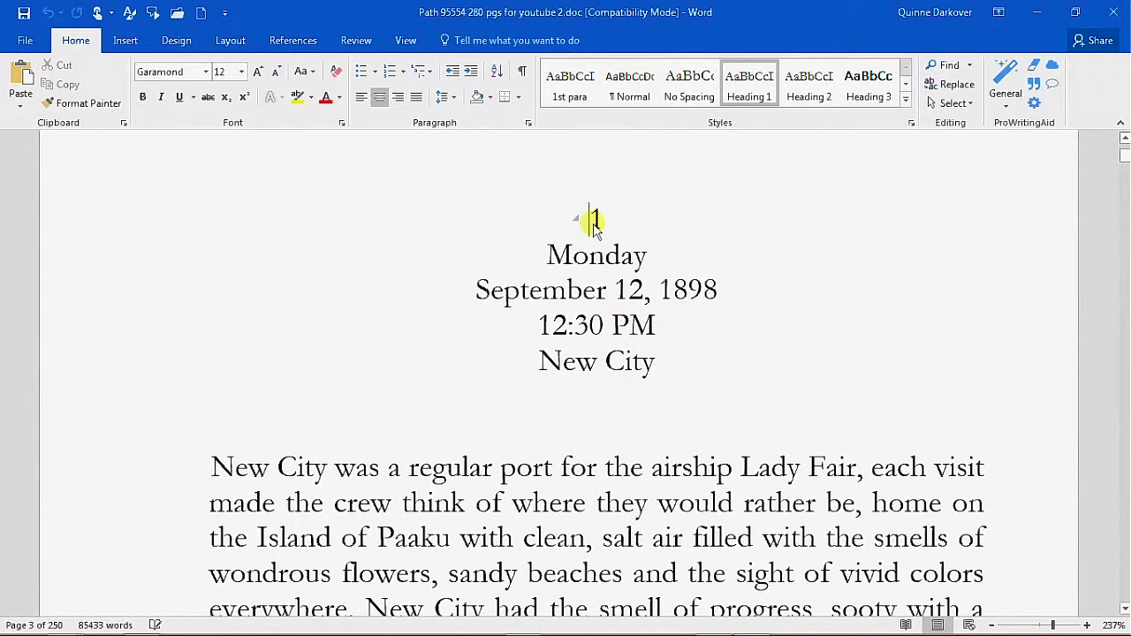
# Apply the Heading 1 style to the chapter number 1 and Heading 2 to the Monday line below it.
pyautogui.click(750, 95)
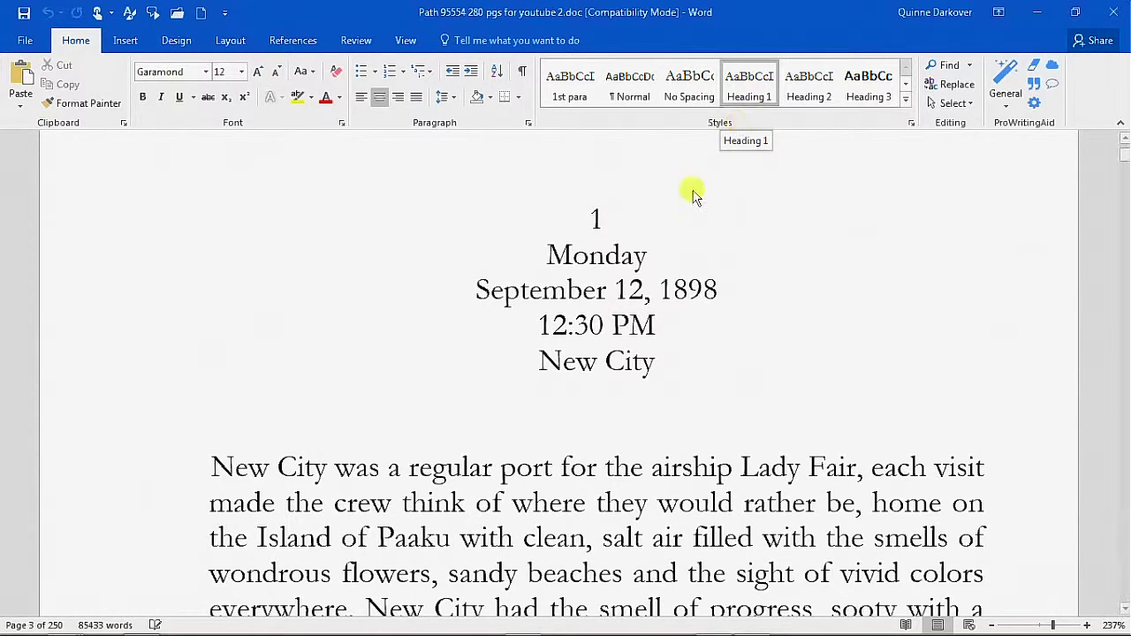
pyautogui.click(549, 258)
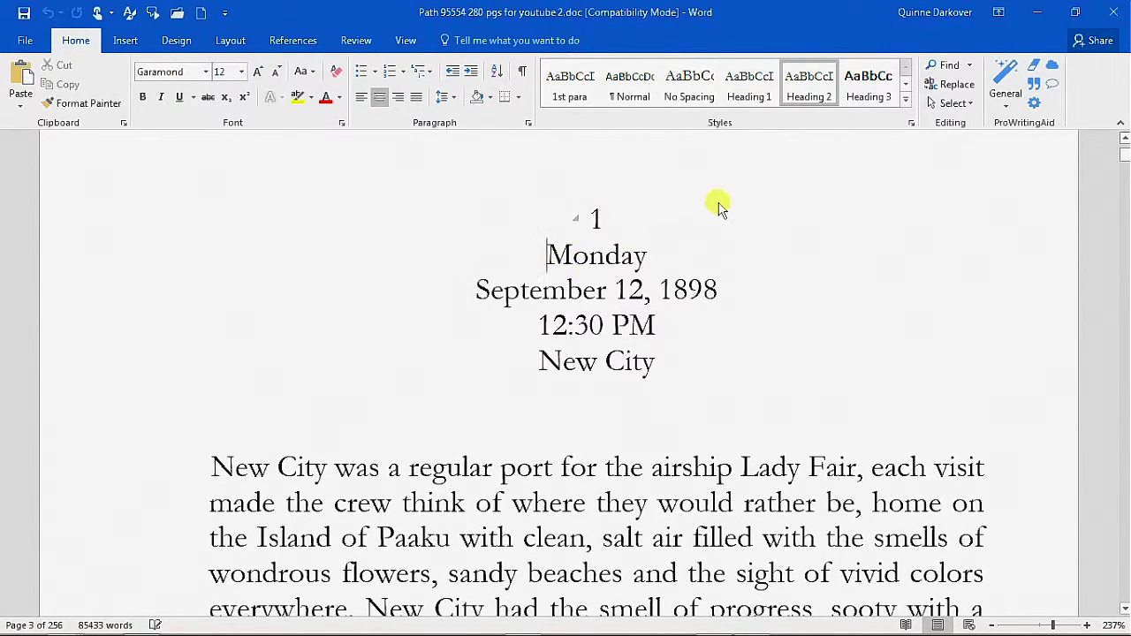
pyautogui.click(808, 87)
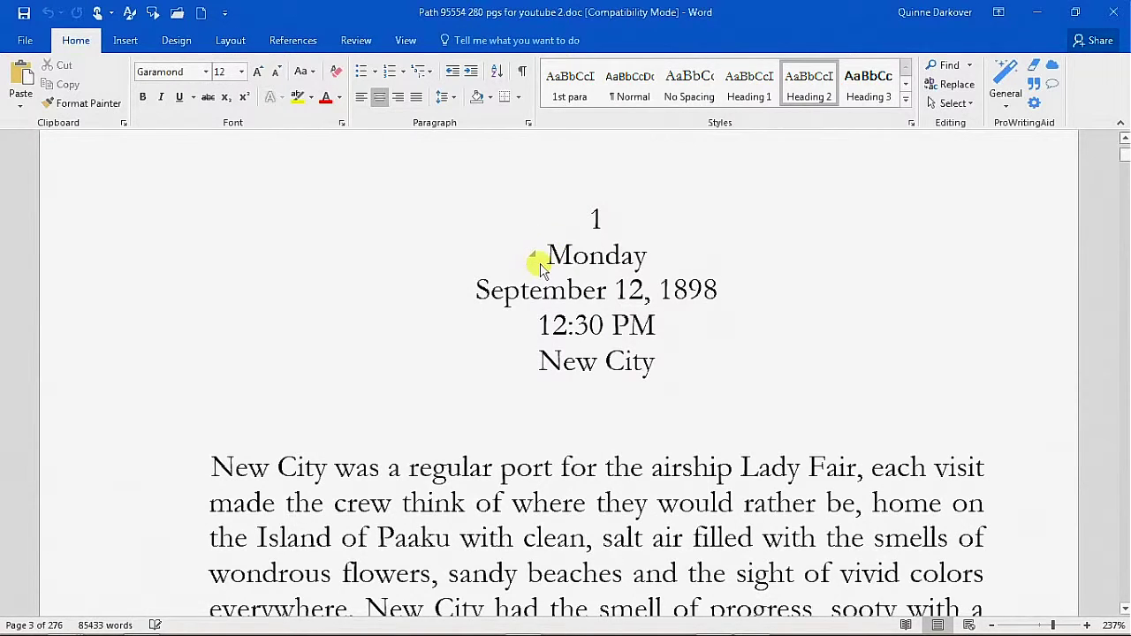
pyautogui.click(590, 221)
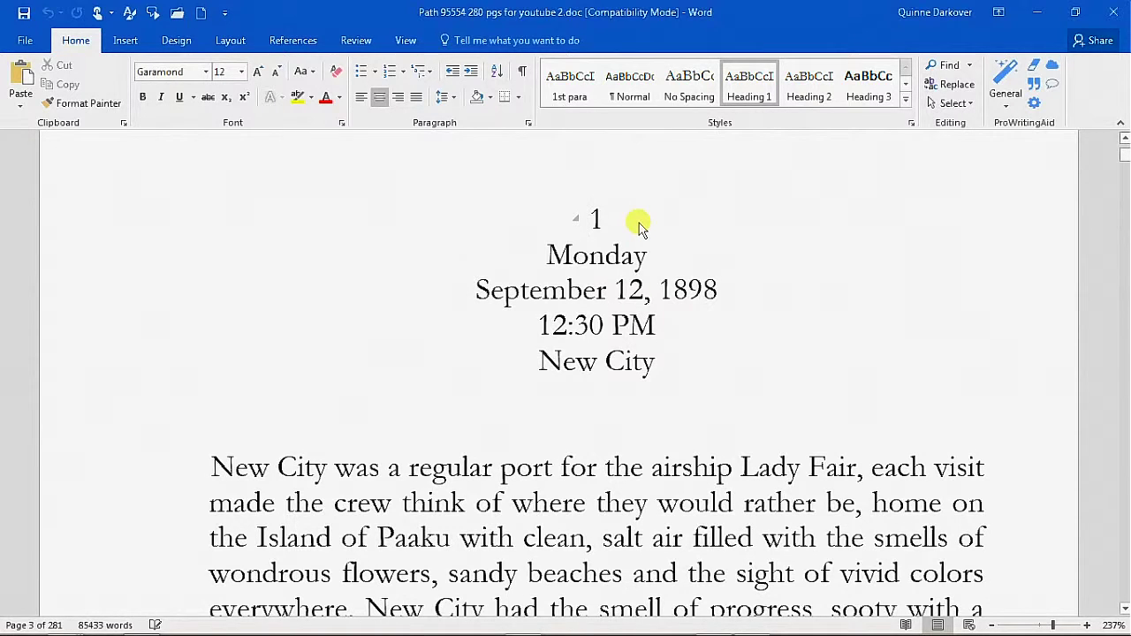
# Review the modification settings of the 1st para style and accept them without changes.
pyautogui.scroll(2, 639, 225)
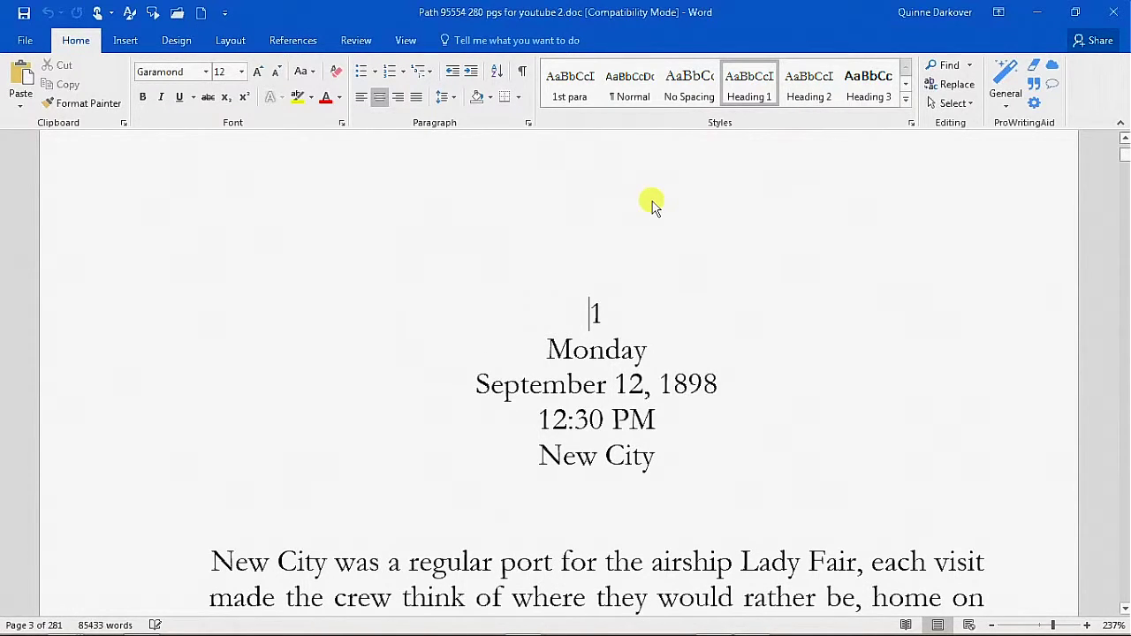
pyautogui.rightClick(572, 95)
pyautogui.click(621, 126)
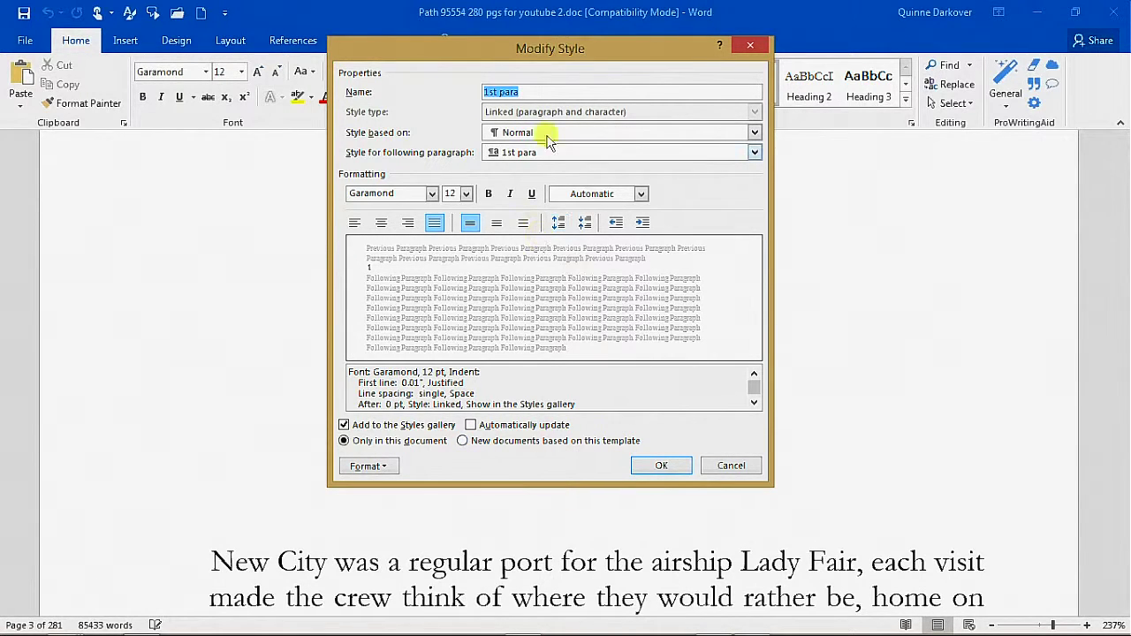
pyautogui.click(662, 467)
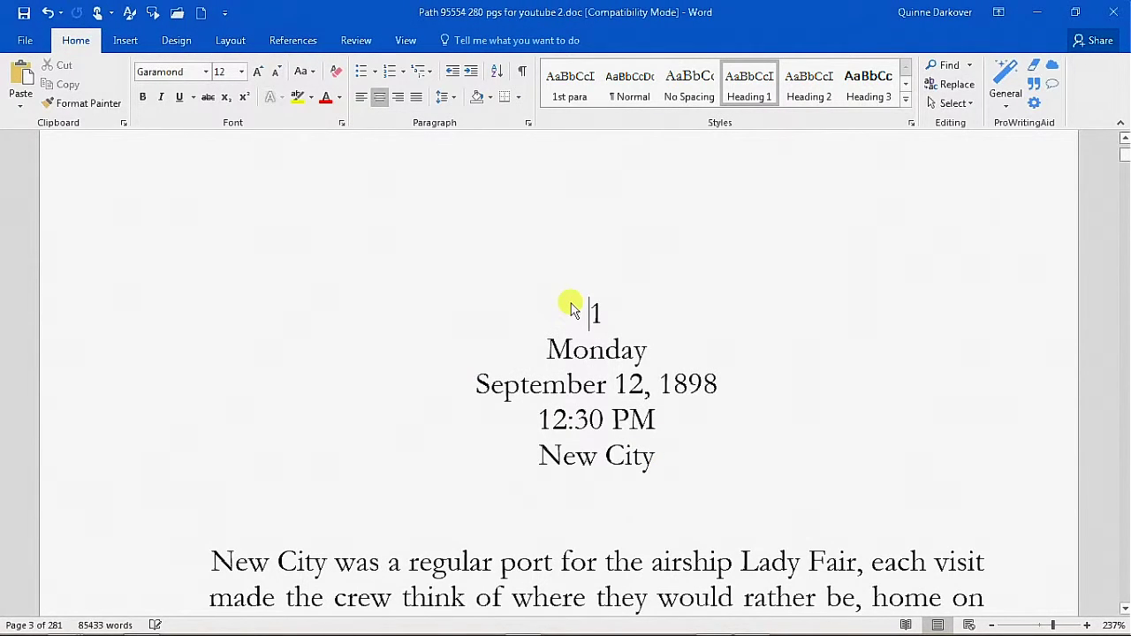
# Insert a Next Page section break at the end of the cover art page, before chapter 1.
pyautogui.scroll(10, 525, 292)
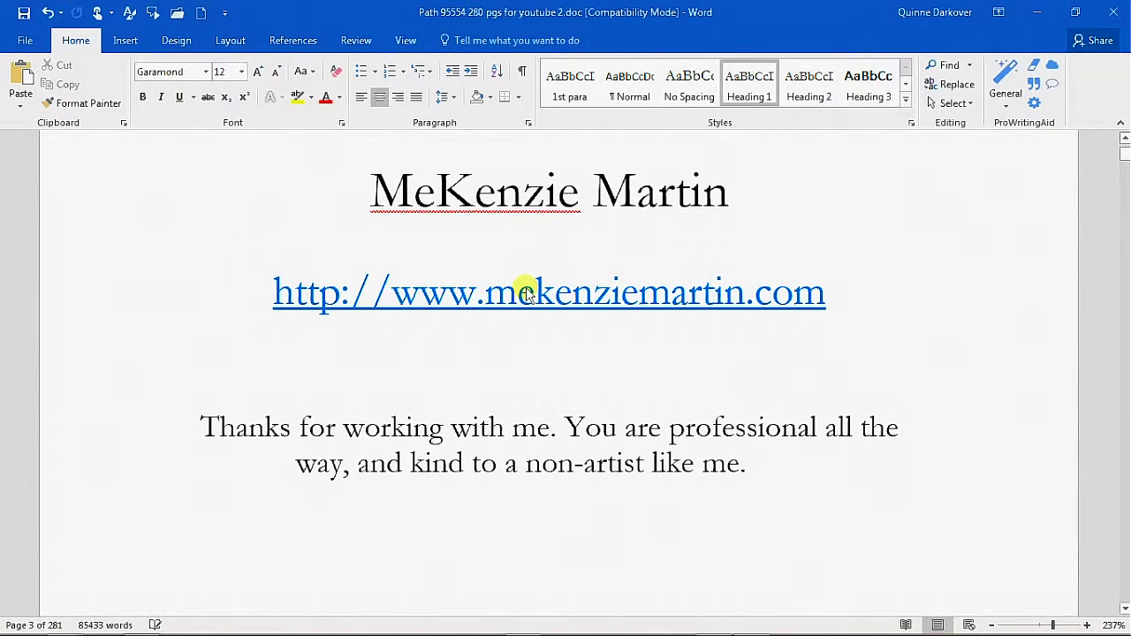
pyautogui.scroll(2, 526, 292)
pyautogui.scroll(-5, 526, 292)
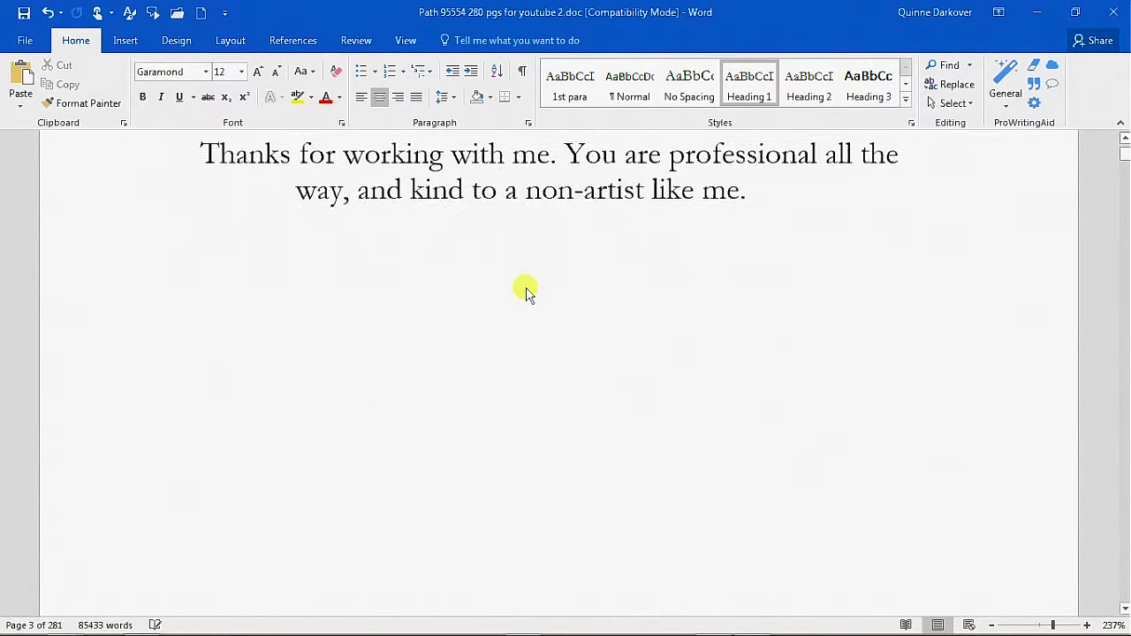
pyautogui.scroll(-1, 526, 292)
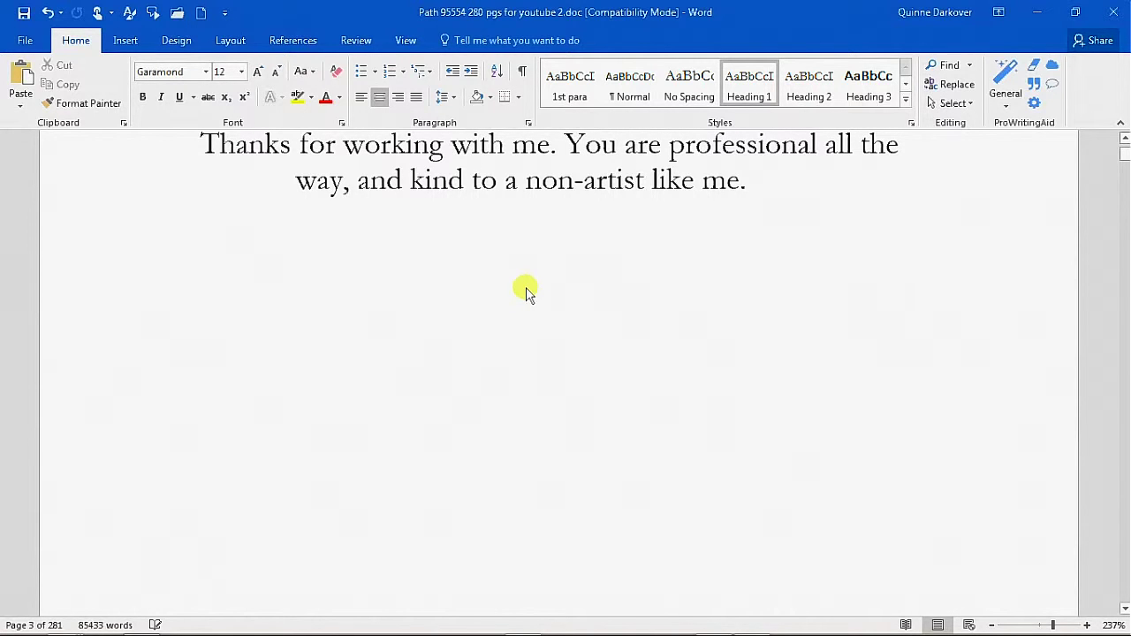
pyautogui.scroll(-2, 526, 292)
pyautogui.scroll(4, 526, 291)
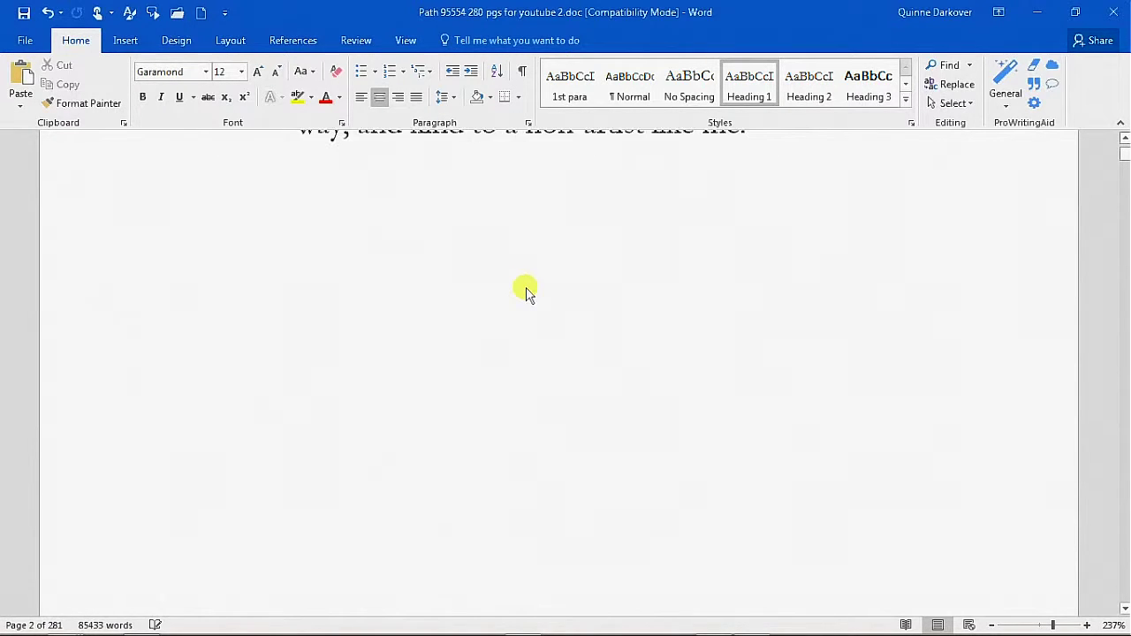
pyautogui.scroll(-5, 526, 292)
pyautogui.scroll(-4, 526, 291)
pyautogui.click(548, 310)
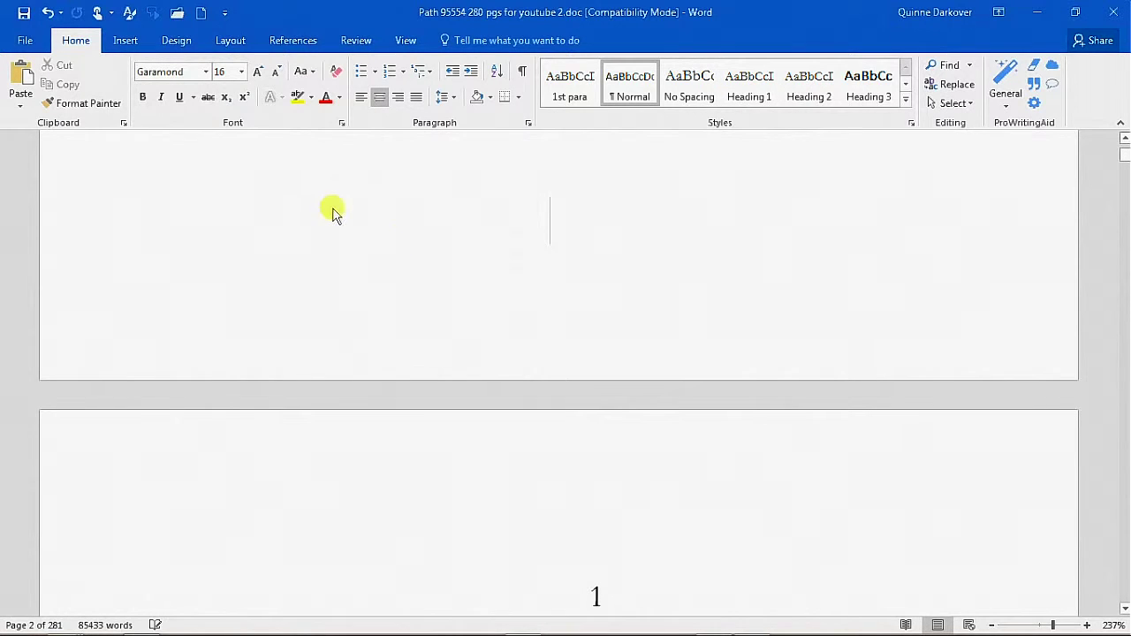
pyautogui.click(299, 42)
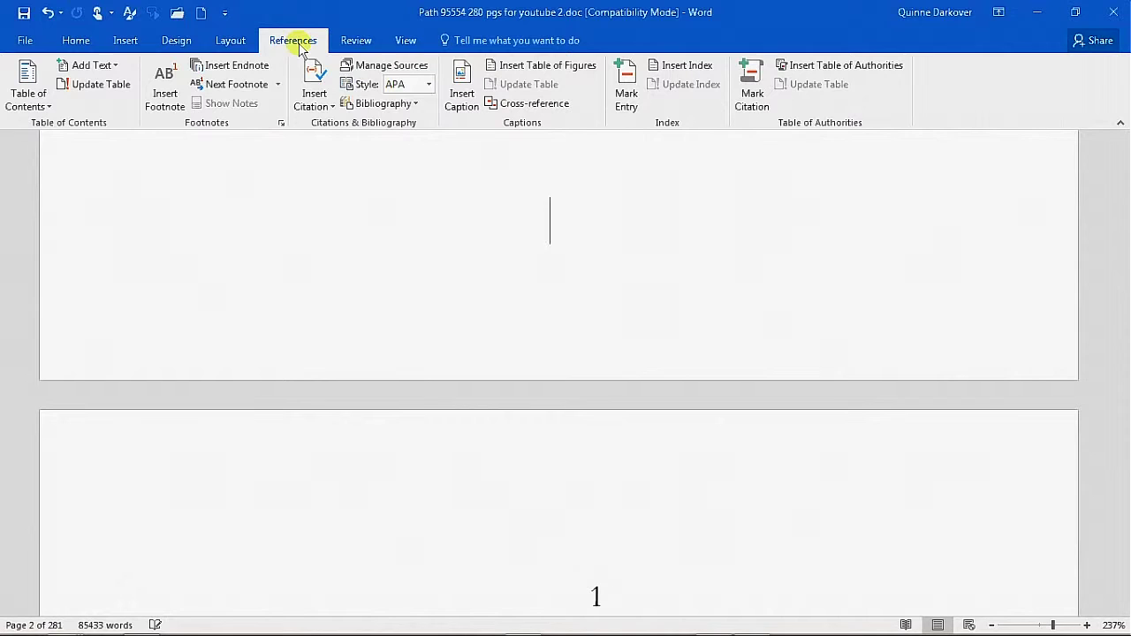
pyautogui.click(232, 42)
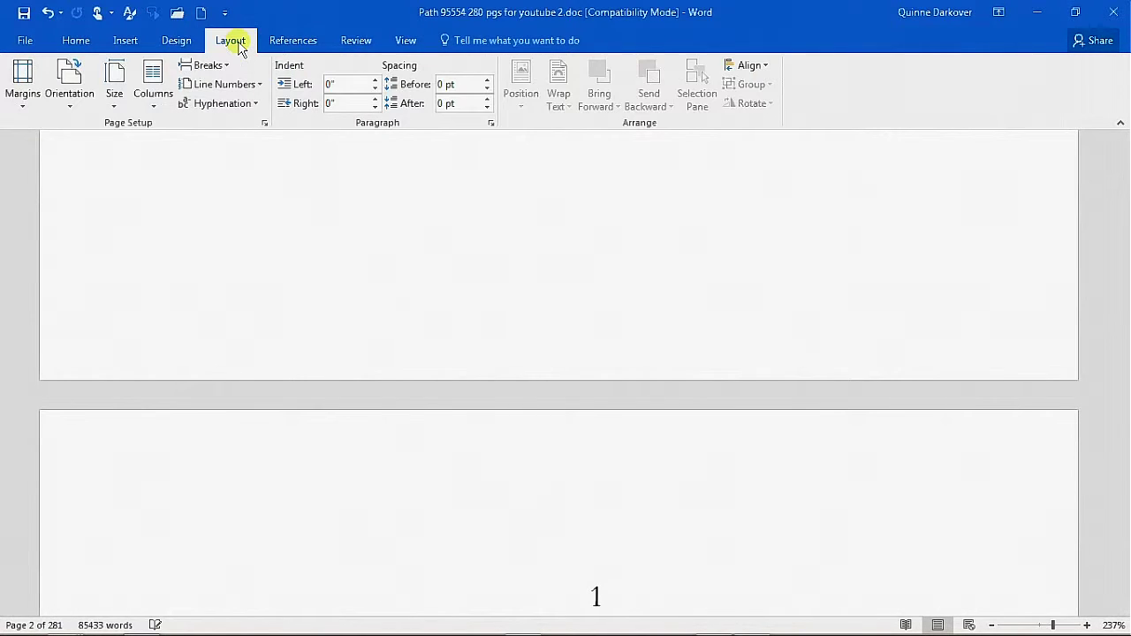
pyautogui.click(225, 67)
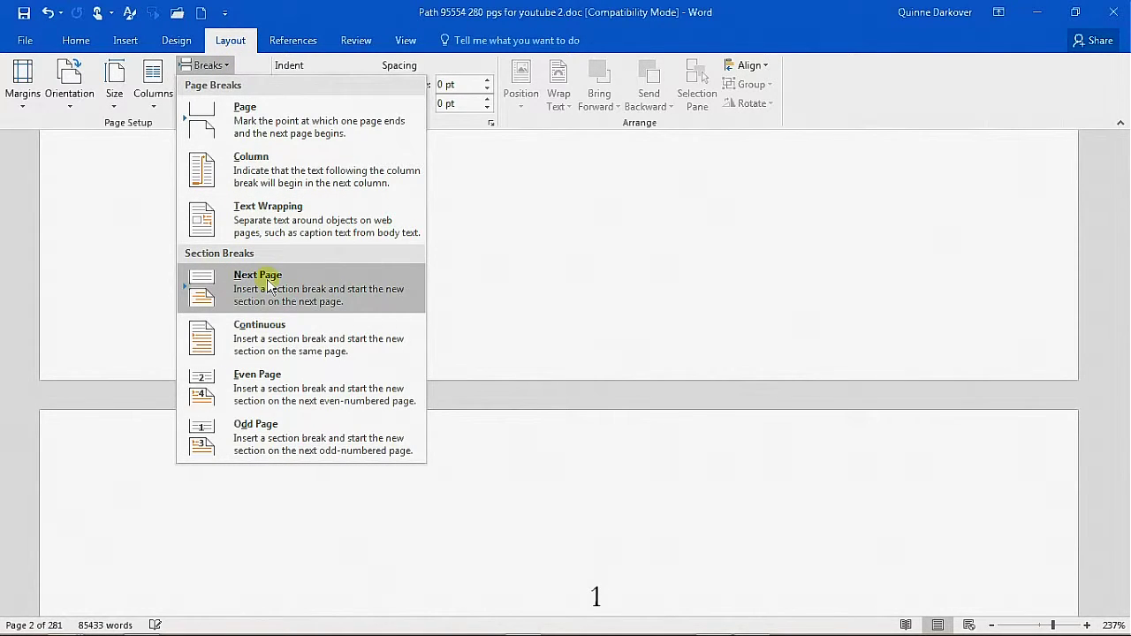
pyautogui.click(268, 285)
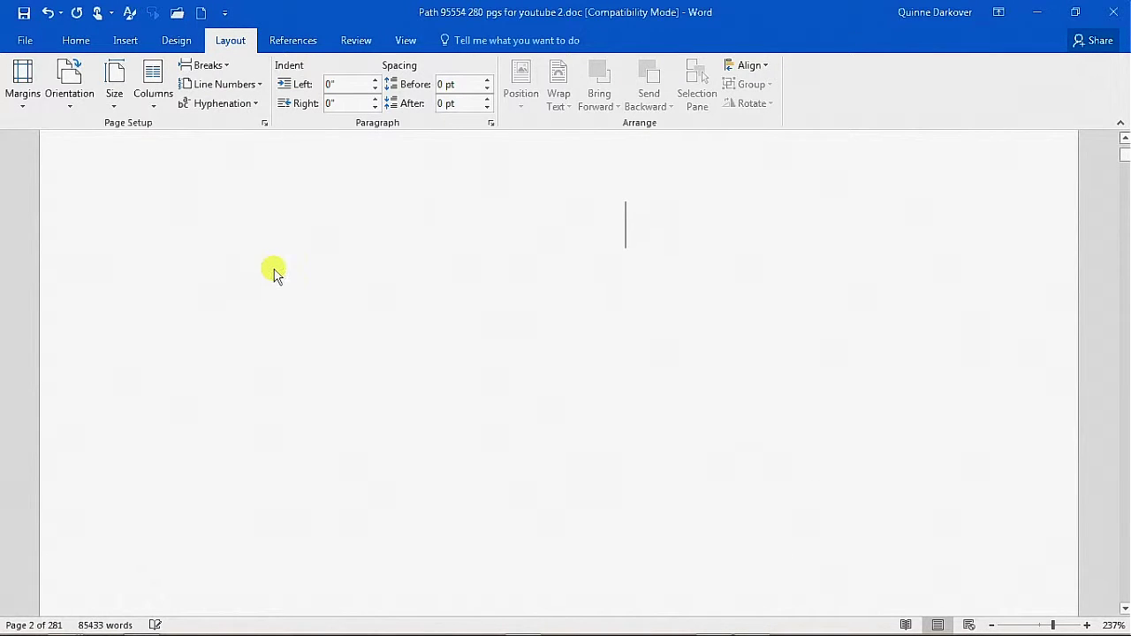
# Display multiple pages side by side at 75% zoom.
pyautogui.click(403, 41)
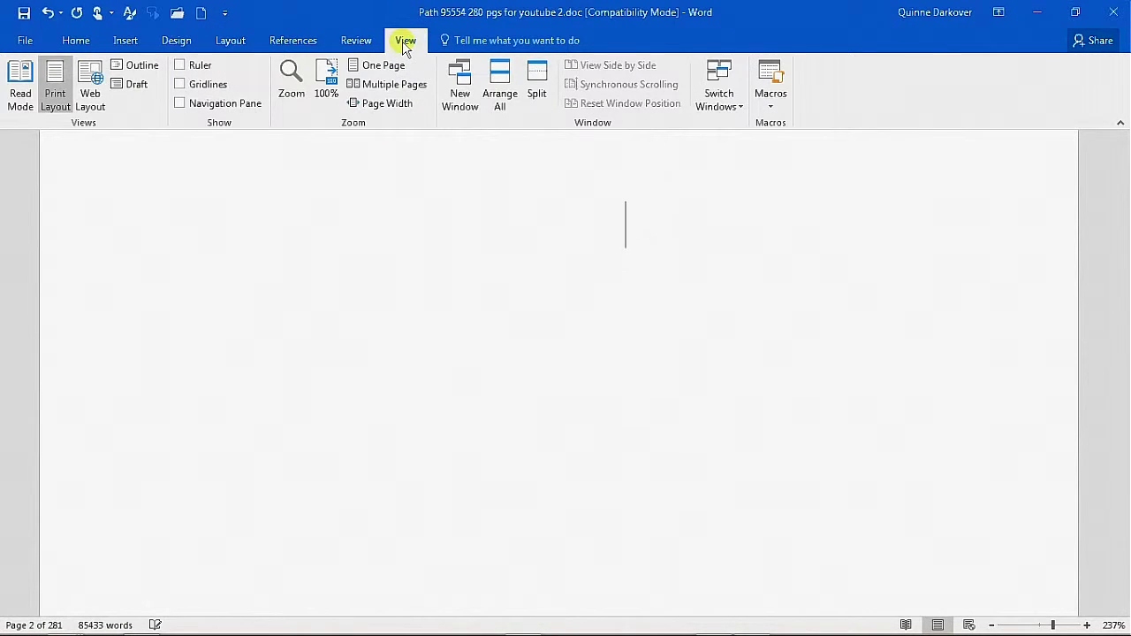
pyautogui.click(382, 86)
pyautogui.click(328, 90)
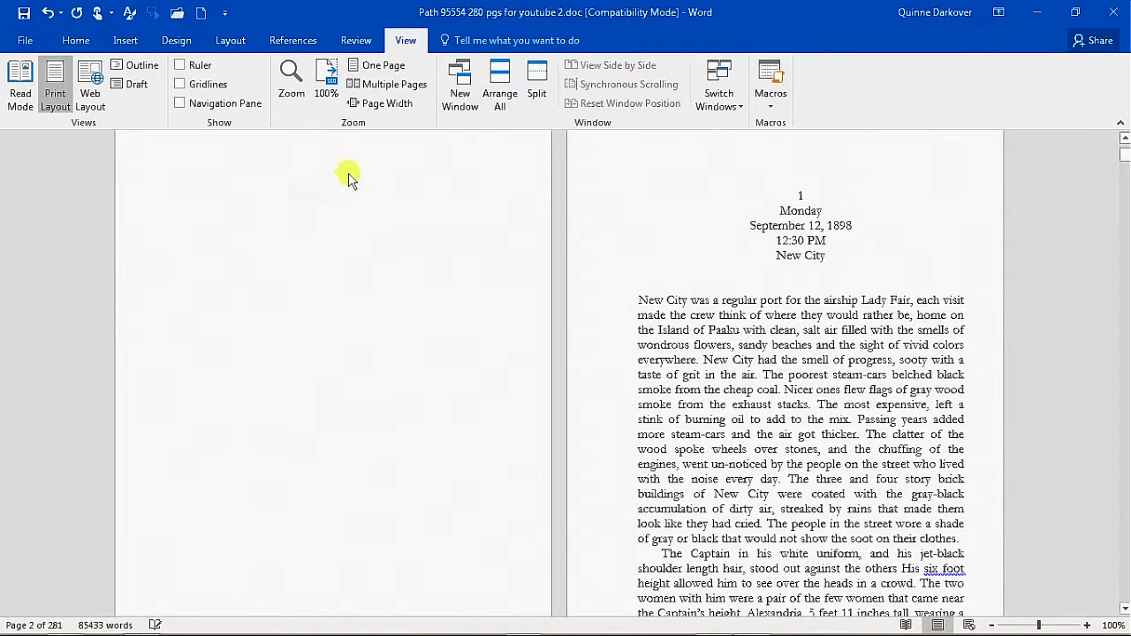
pyautogui.click(349, 177)
pyautogui.scroll(5, 470, 291)
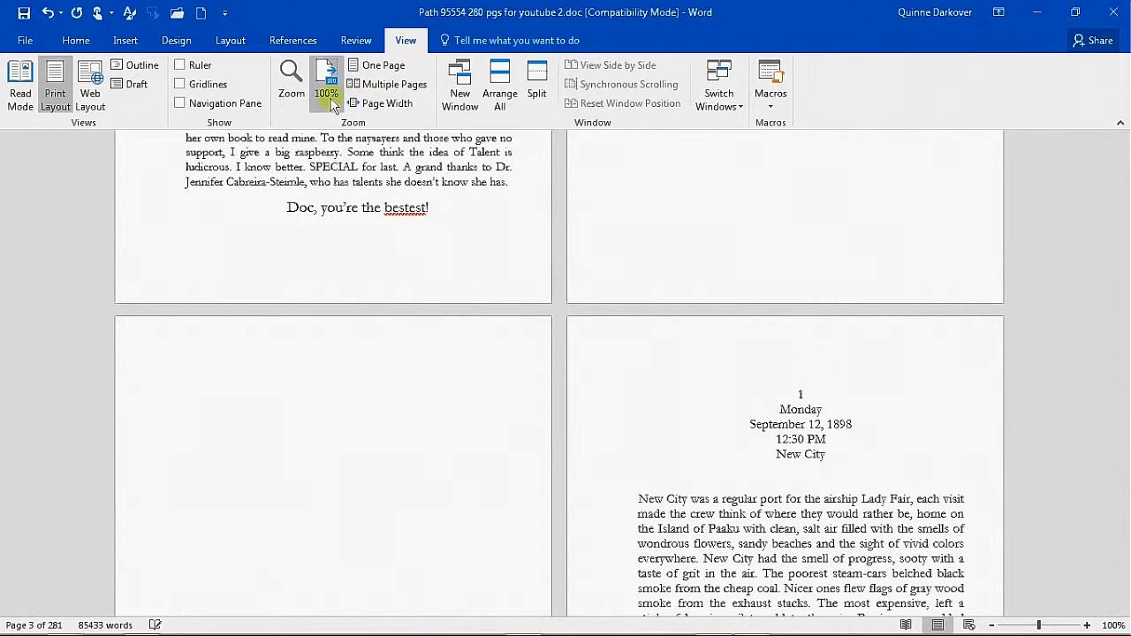
pyautogui.click(291, 82)
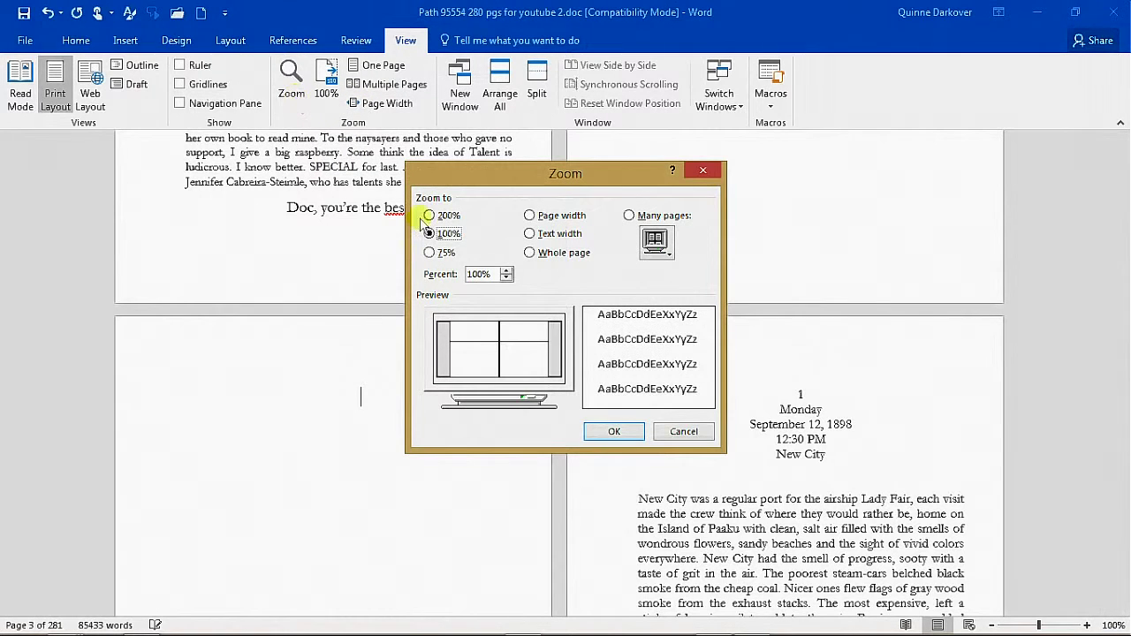
pyautogui.click(430, 252)
pyautogui.click(614, 431)
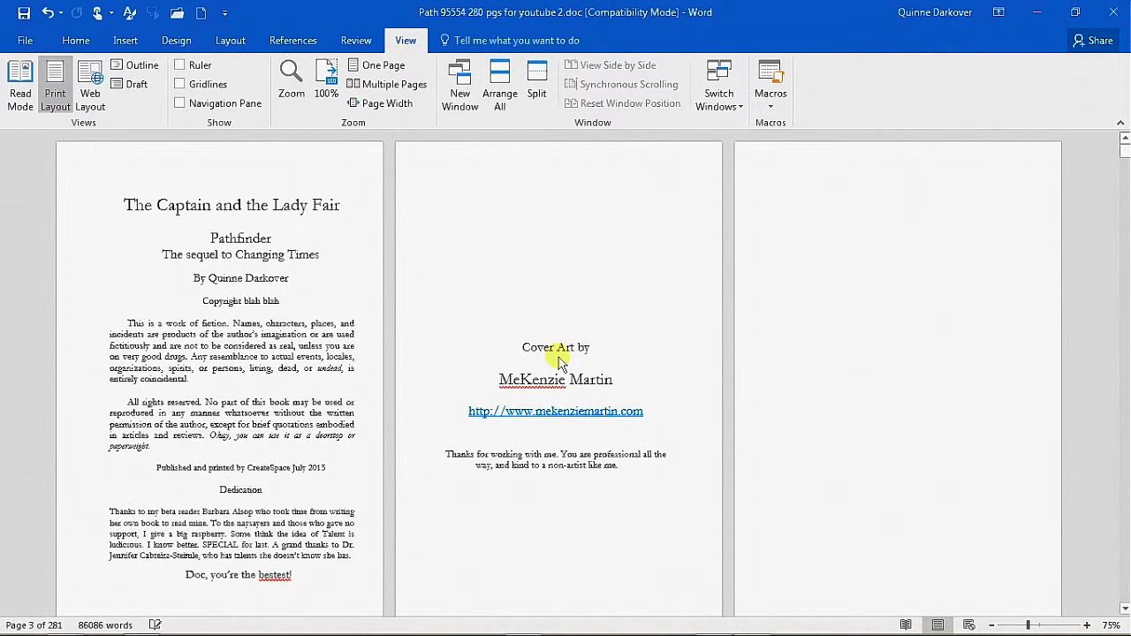
# Insert the Automatic Table 1 table of contents on the blank third page, before chapter 1.
pyautogui.scroll(-3, 636, 364)
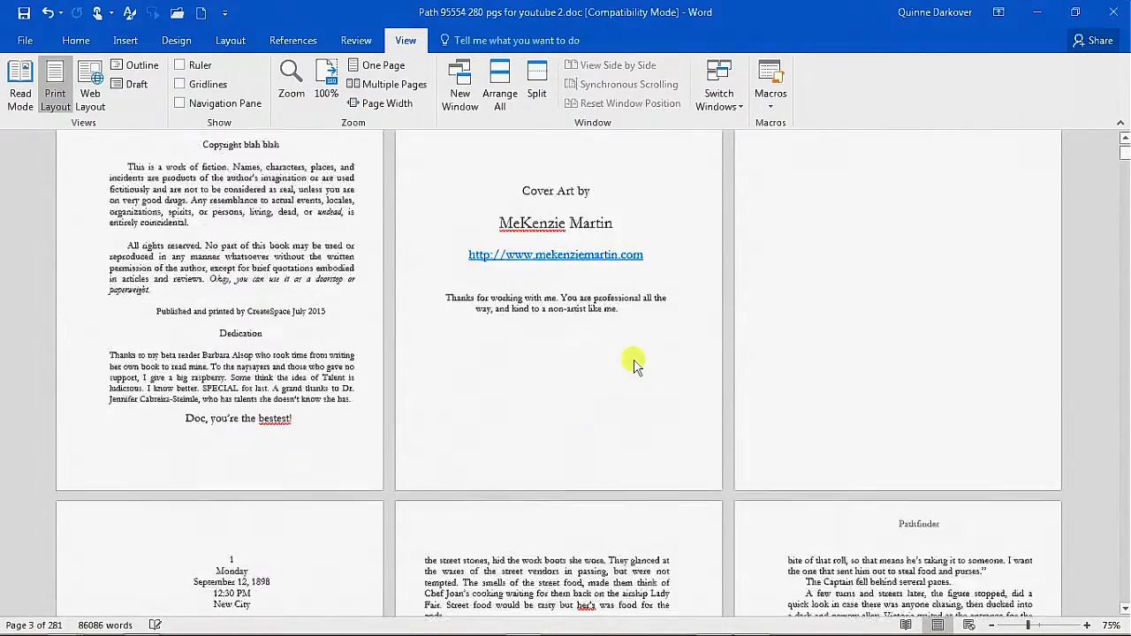
pyautogui.scroll(-4, 636, 364)
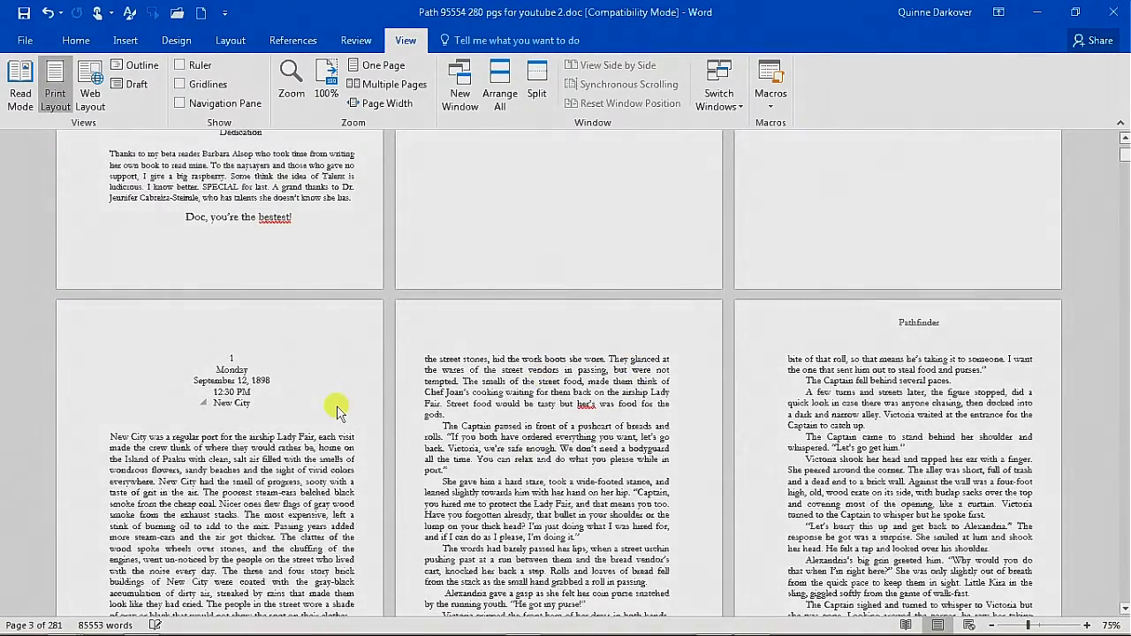
pyautogui.scroll(7, 336, 408)
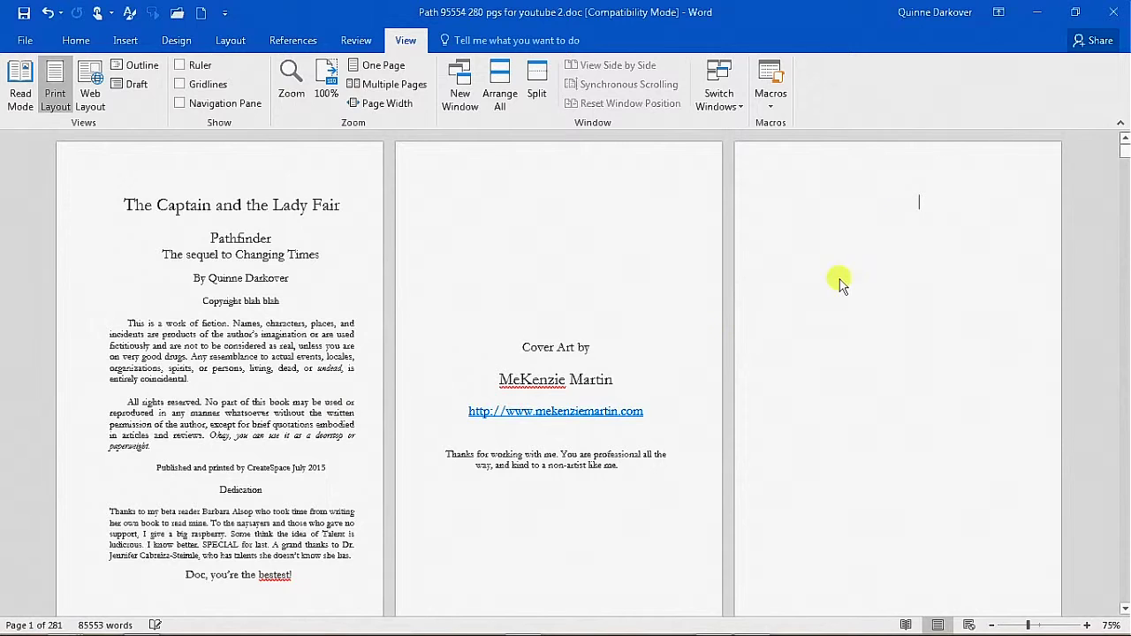
pyautogui.click(920, 202)
pyautogui.click(294, 40)
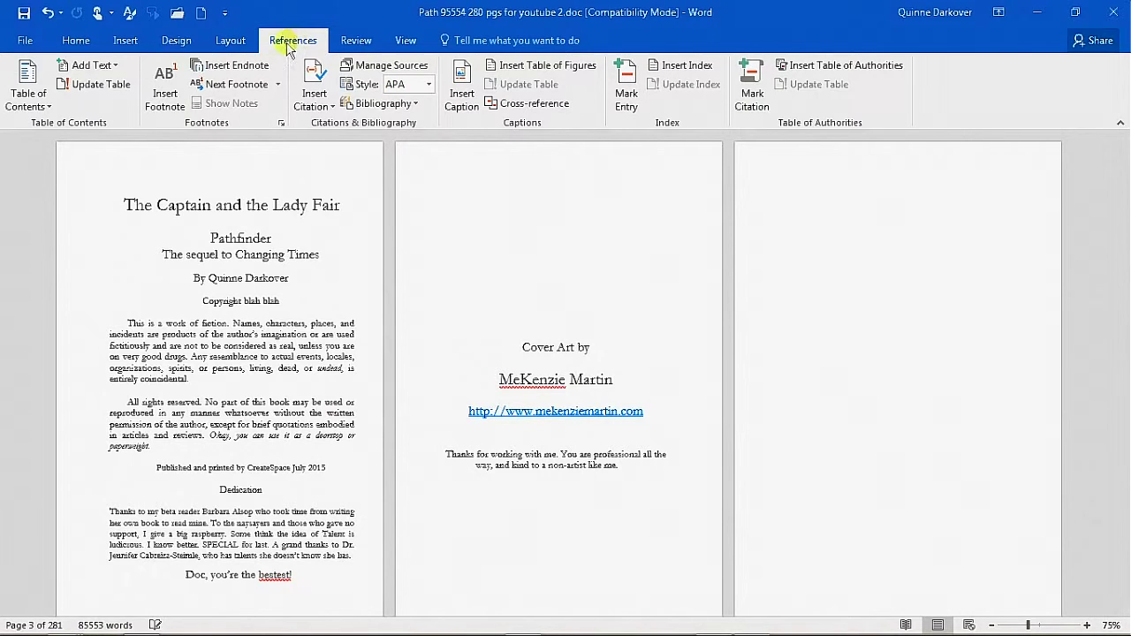
pyautogui.click(29, 93)
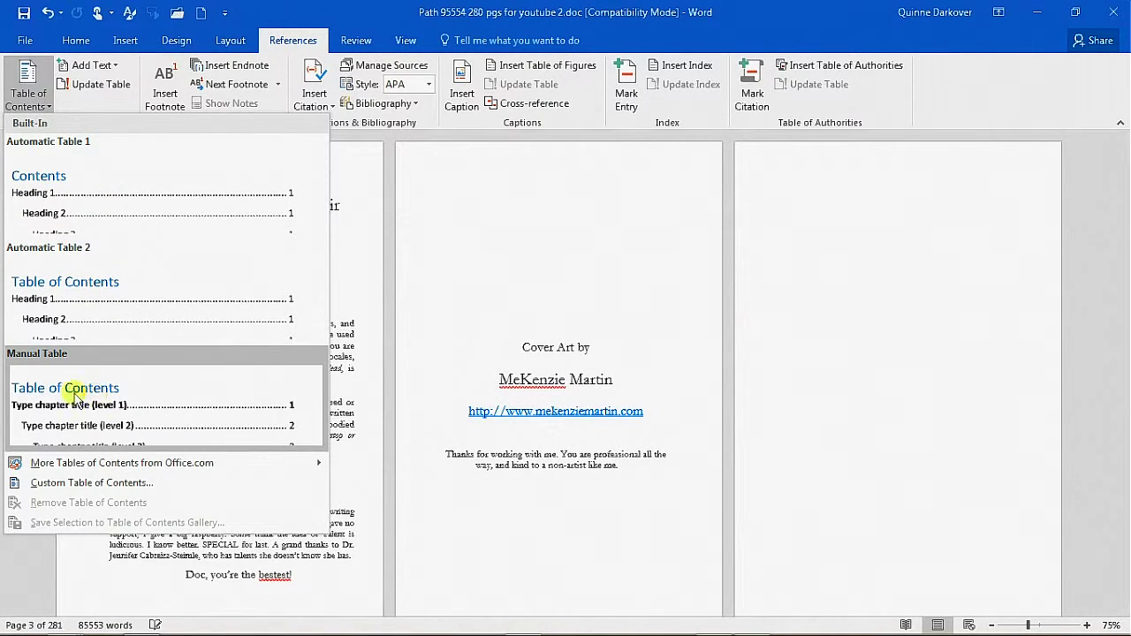
pyautogui.click(95, 203)
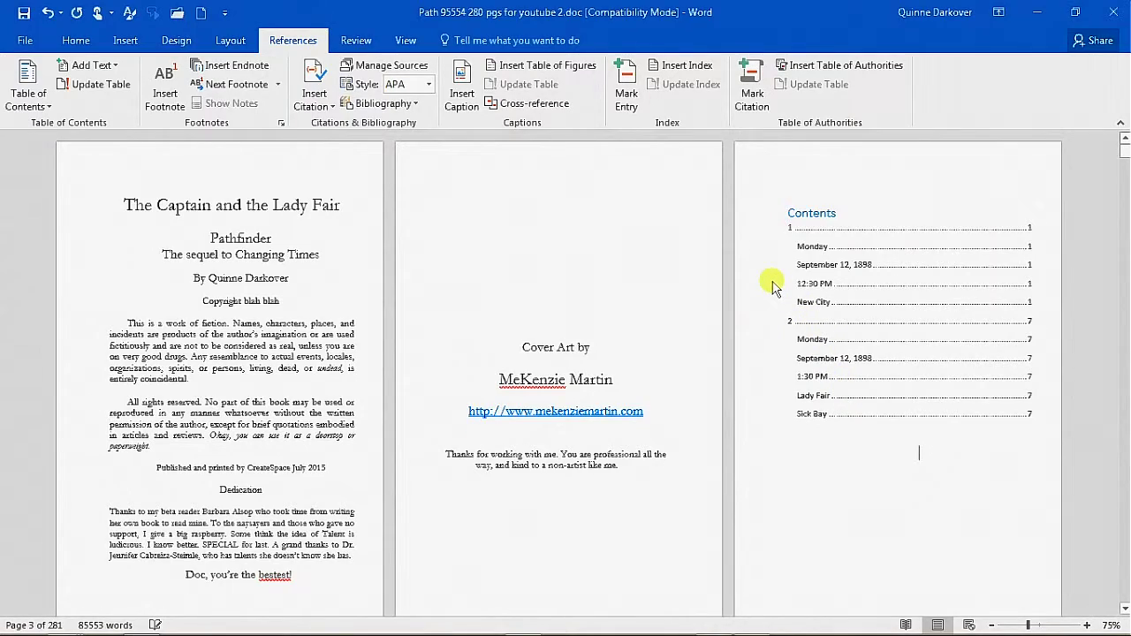
# Compare the table of contents entries and page numbers with the heading lines of chapter 1.
pyautogui.scroll(-6, 772, 285)
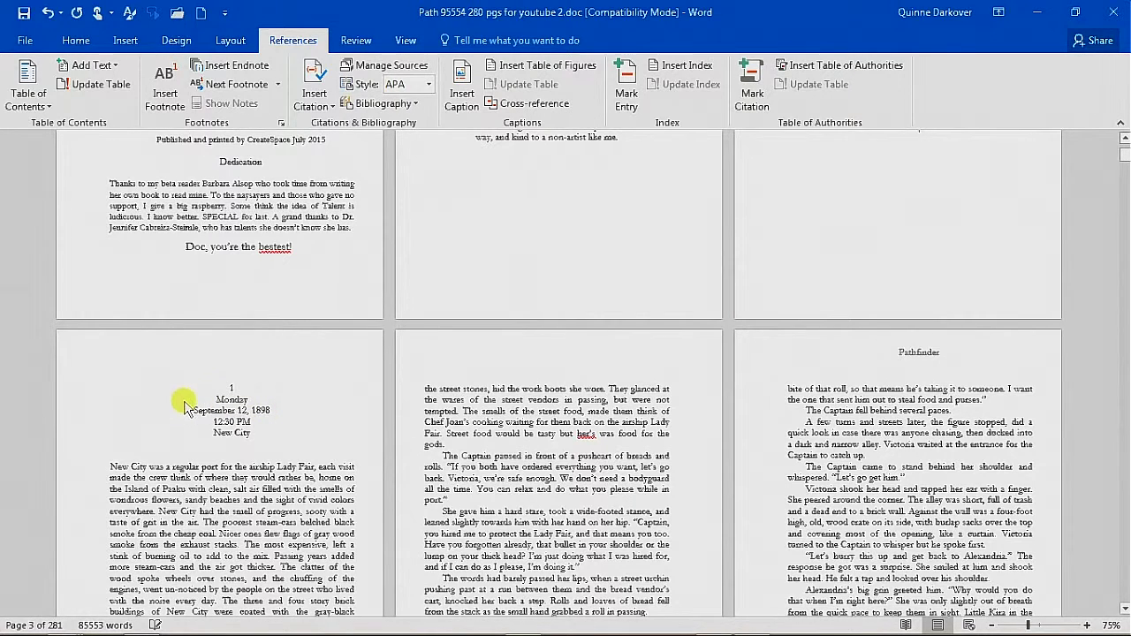
pyautogui.click(263, 405)
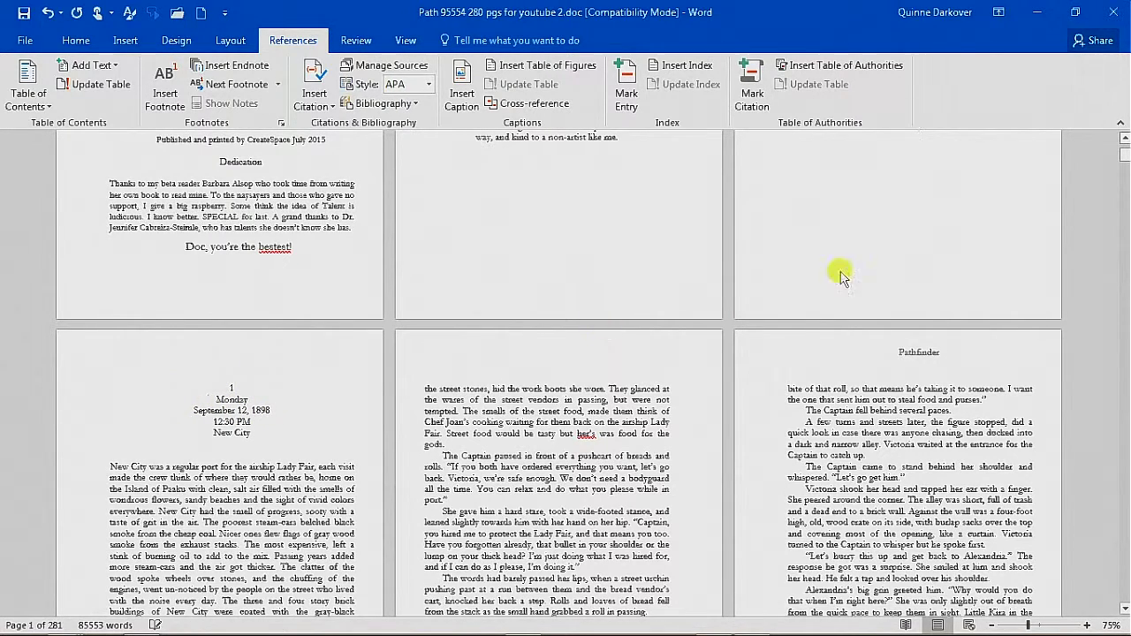
pyautogui.scroll(2, 853, 253)
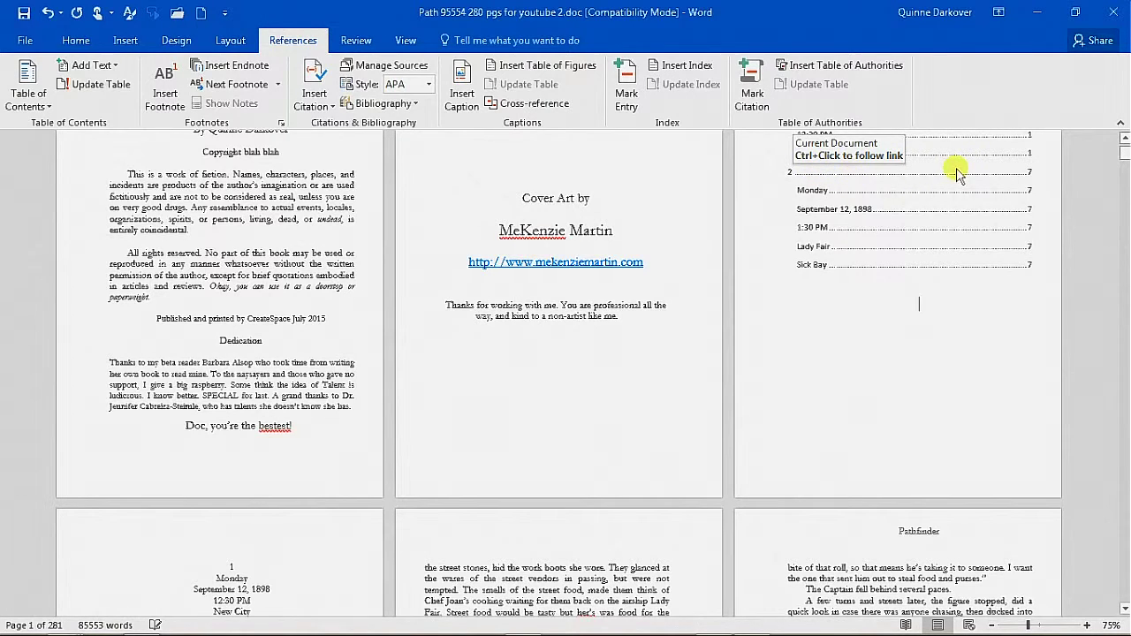
pyautogui.scroll(-2, 336, 468)
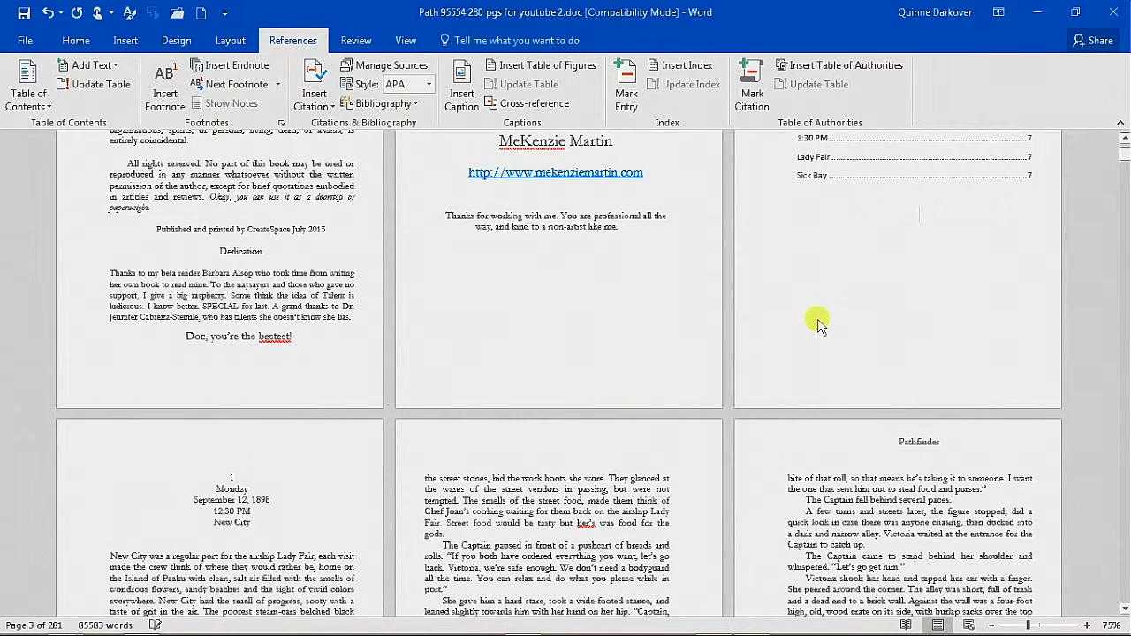
pyautogui.scroll(3, 818, 324)
pyautogui.scroll(1, 819, 325)
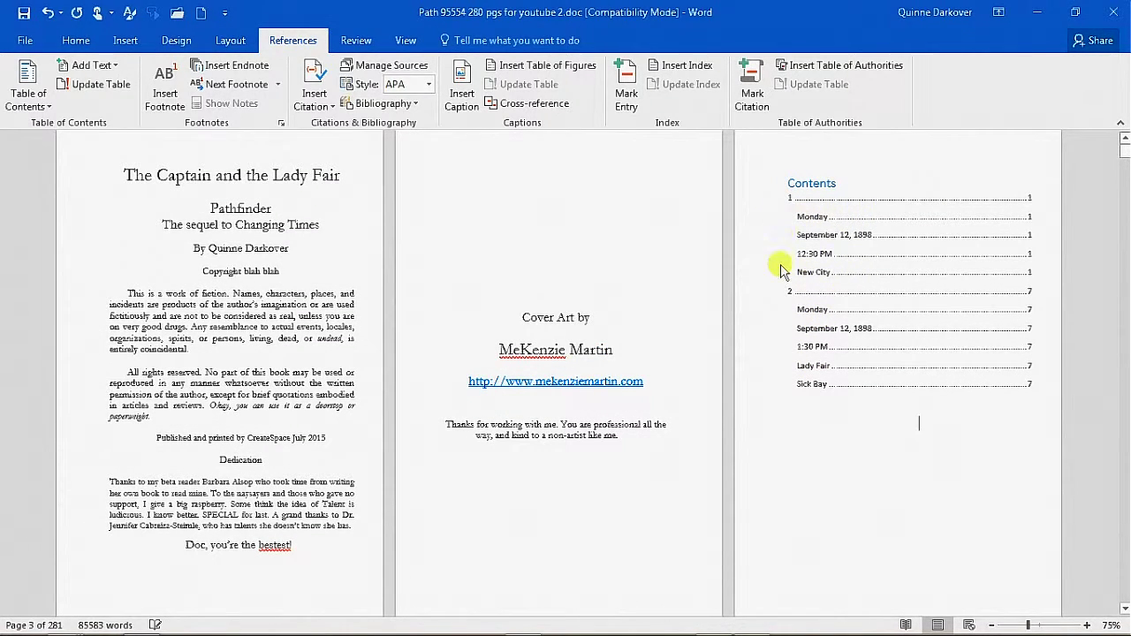
# Zoom the document to page width at the chapter 1 heading.
pyautogui.scroll(-5, 714, 331)
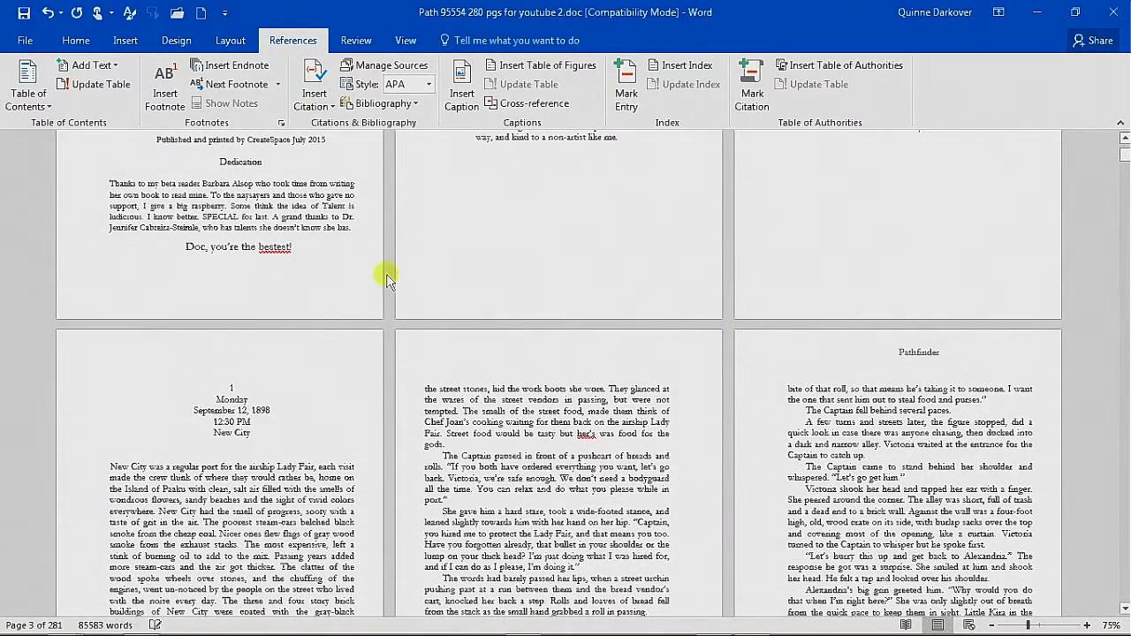
pyautogui.click(415, 44)
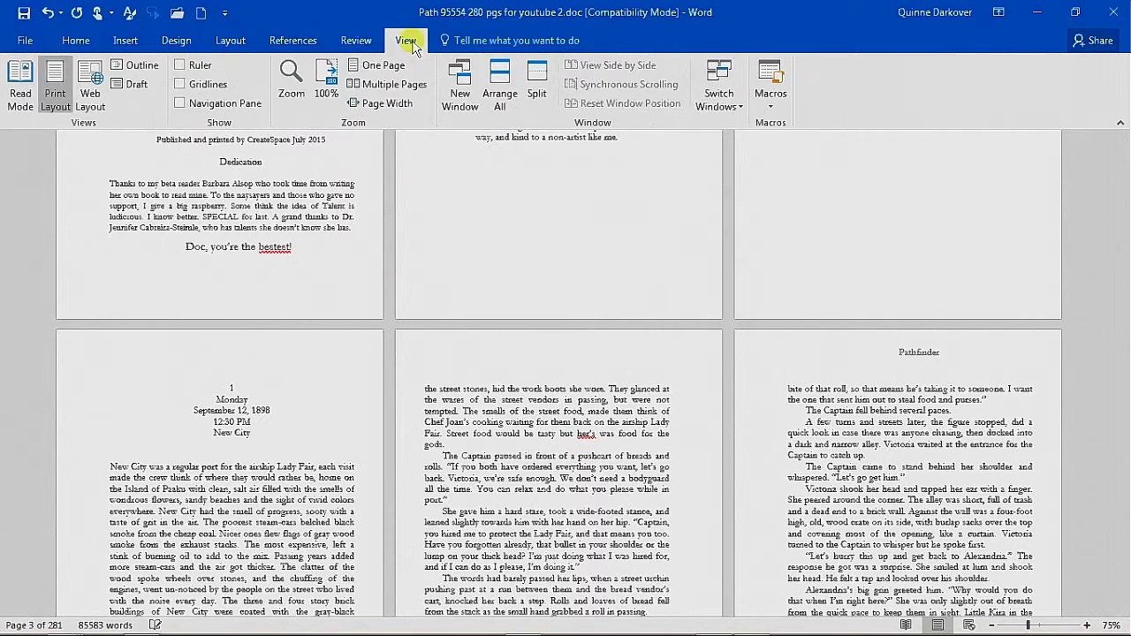
pyautogui.click(389, 105)
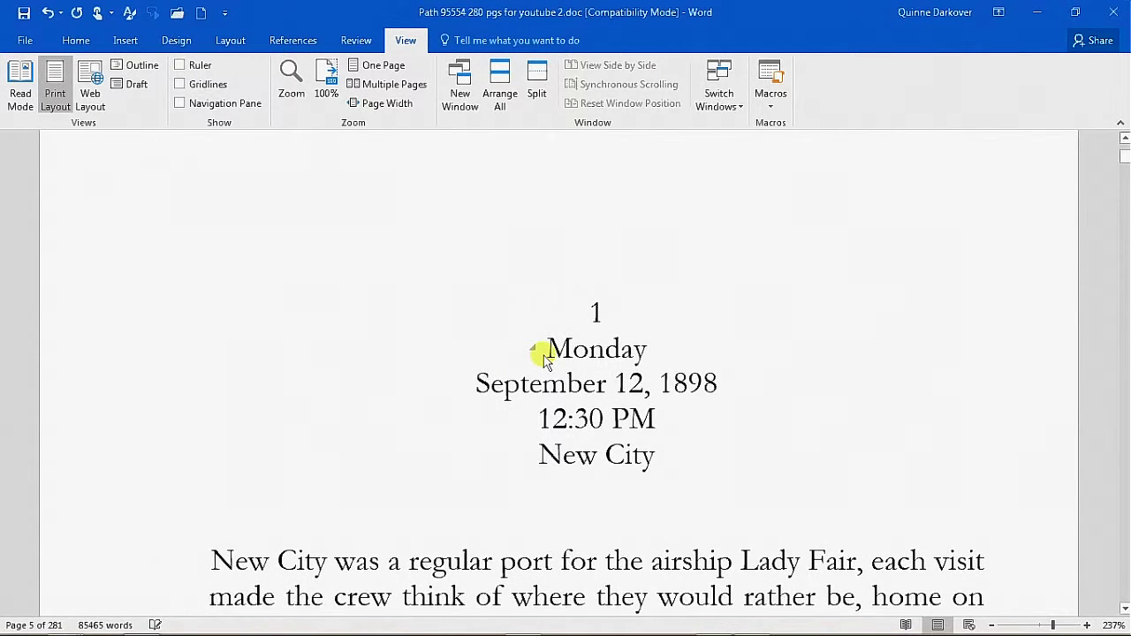
# Create a new style named "sub chap" from the four lines below the chapter 1 number and open its full settings.
pyautogui.moveTo(544, 355); pyautogui.dragTo(652, 451)
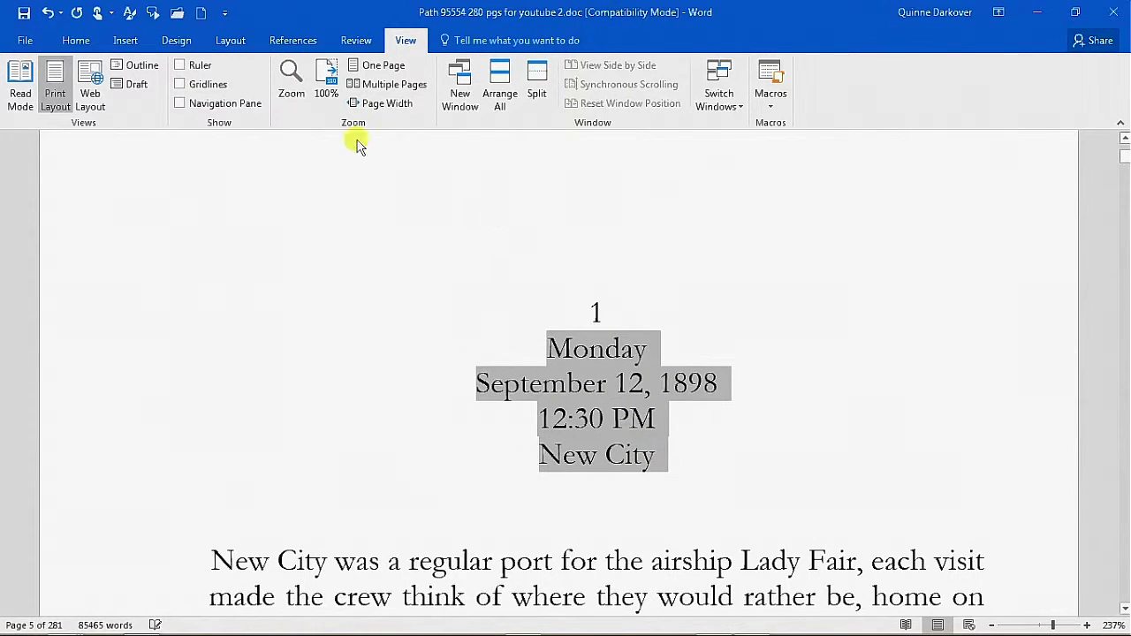
pyautogui.click(80, 42)
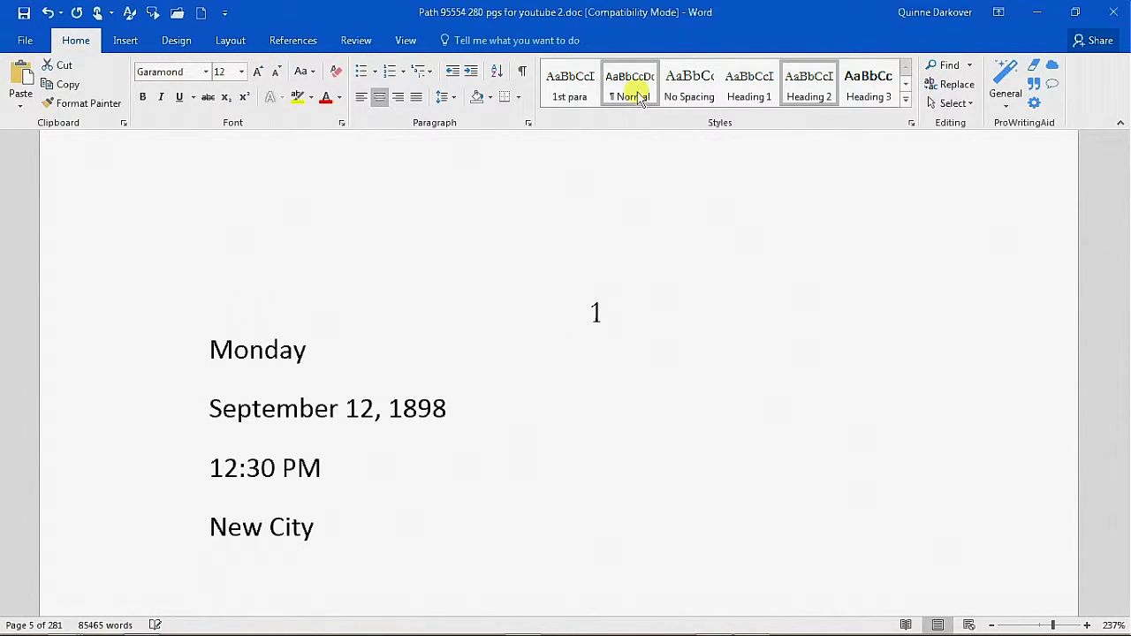
pyautogui.scroll(-1, 638, 97)
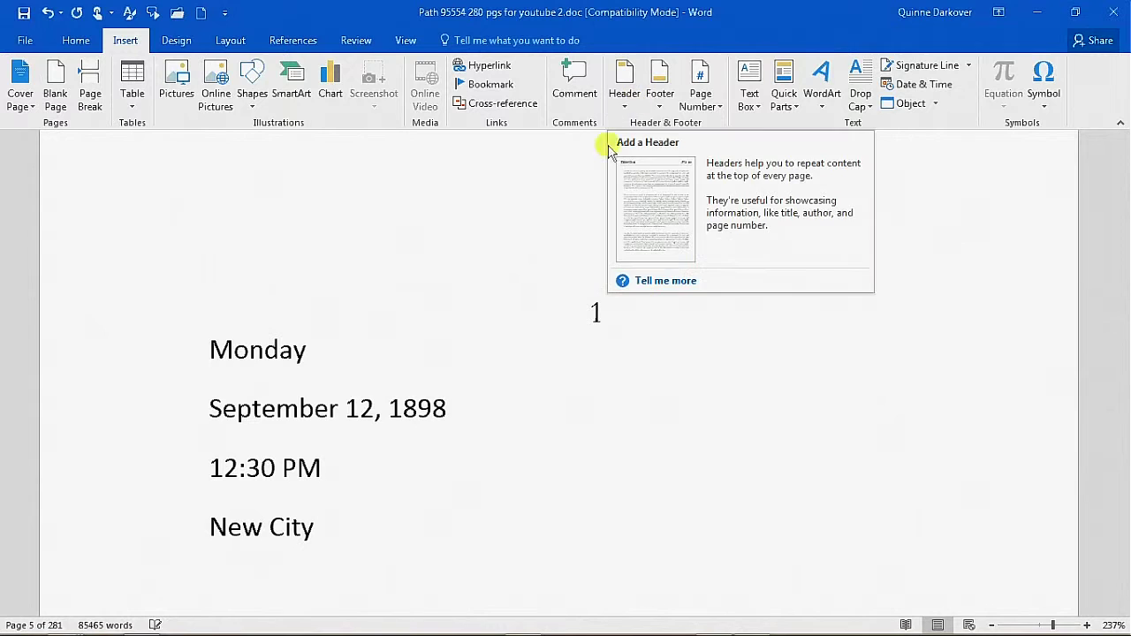
pyautogui.click(76, 41)
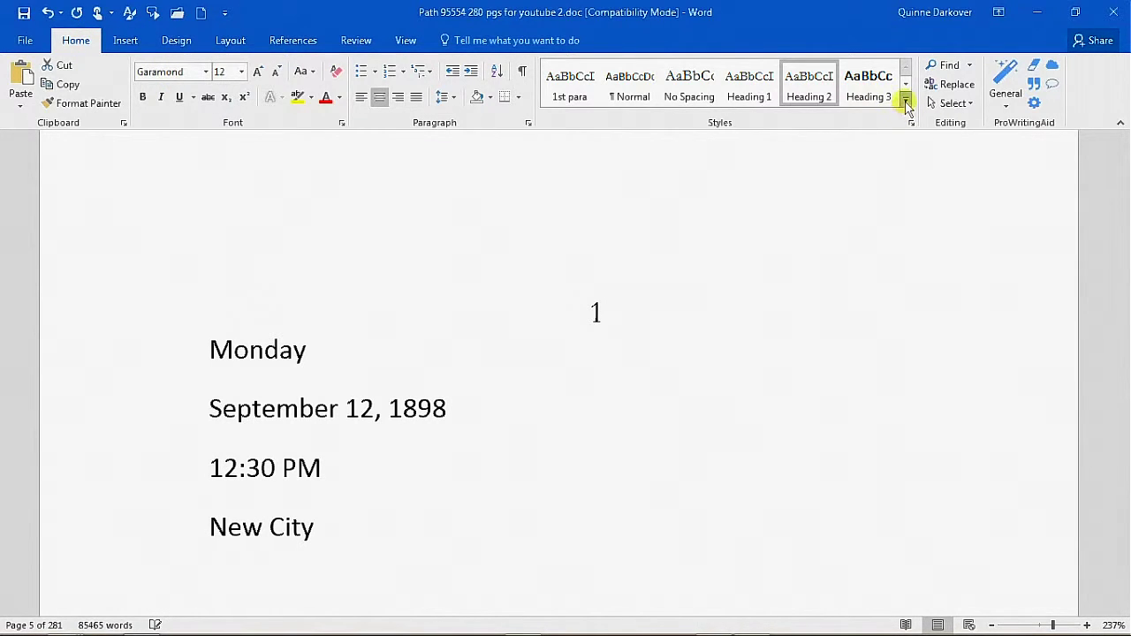
pyautogui.click(906, 105)
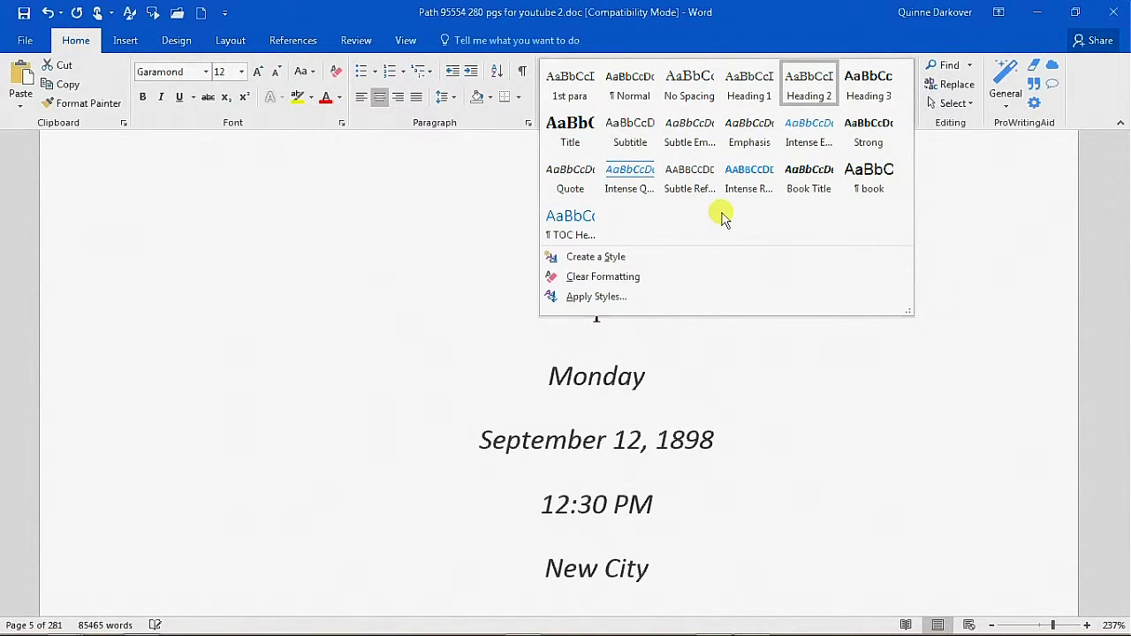
pyautogui.click(625, 257)
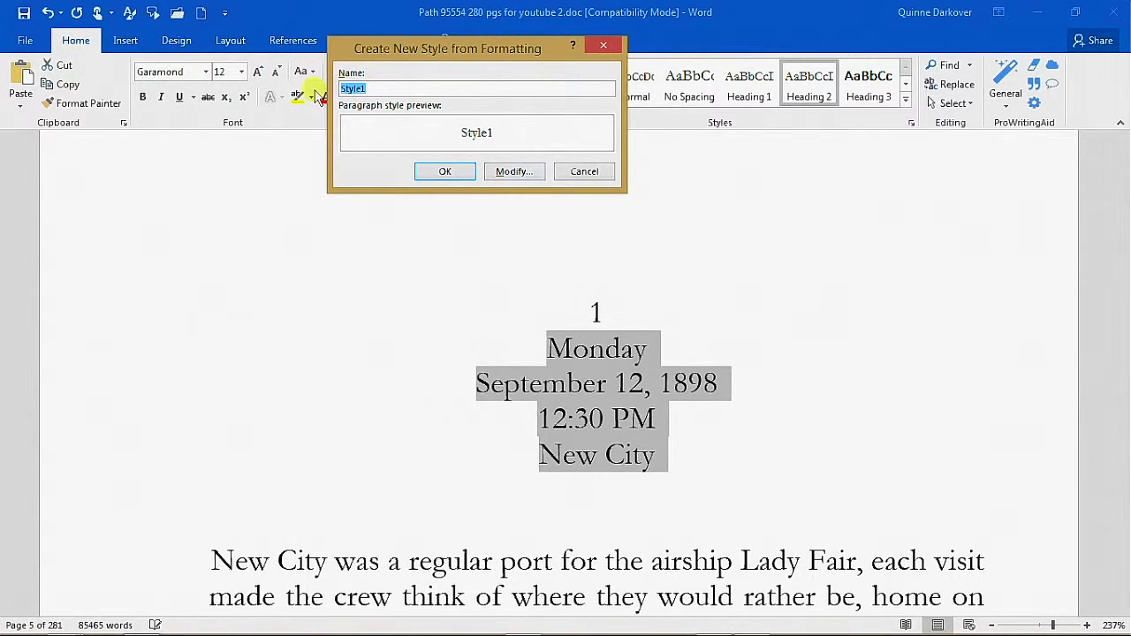
pyautogui.write('sub chap')
pyautogui.click(522, 173)
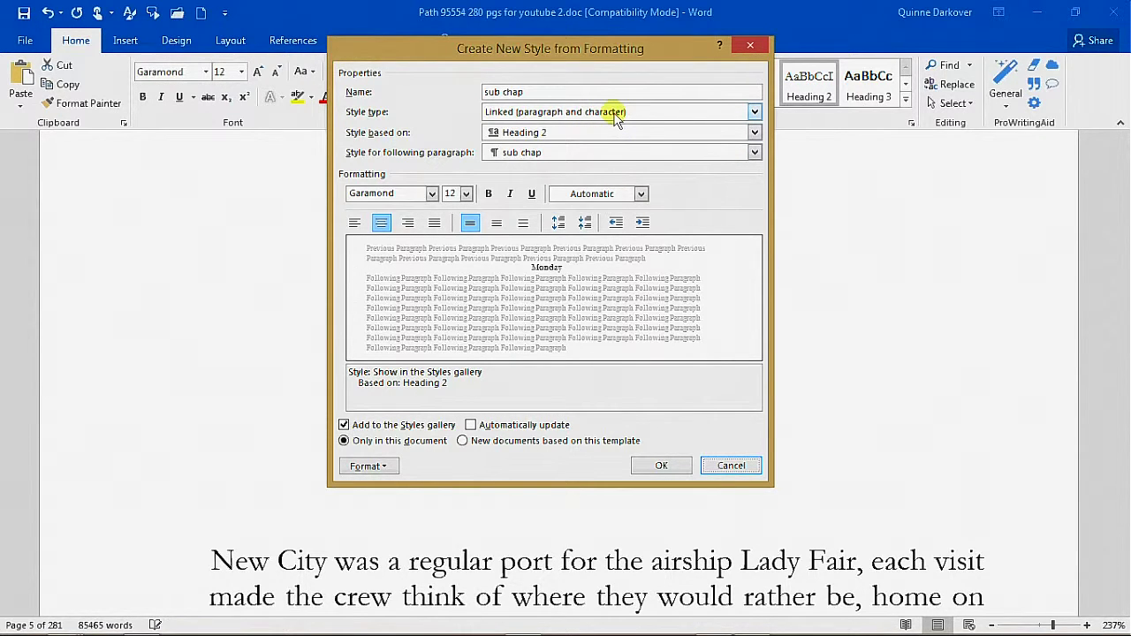
# Set the sub chap style's type to Paragraph and base it on Normal.
pyautogui.click(756, 112)
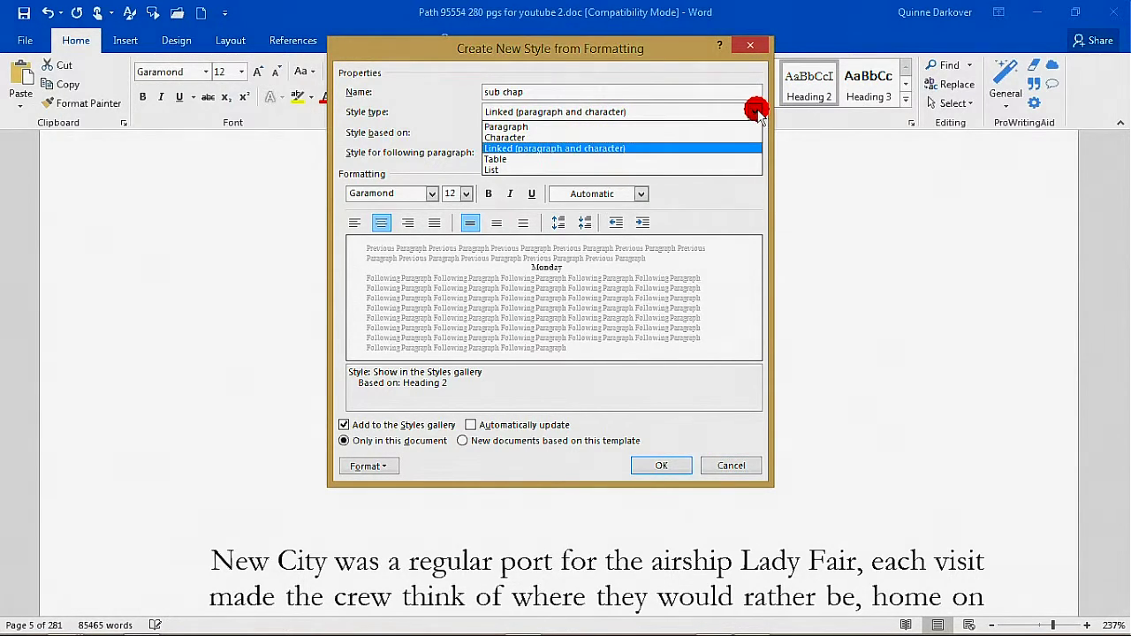
pyautogui.click(544, 127)
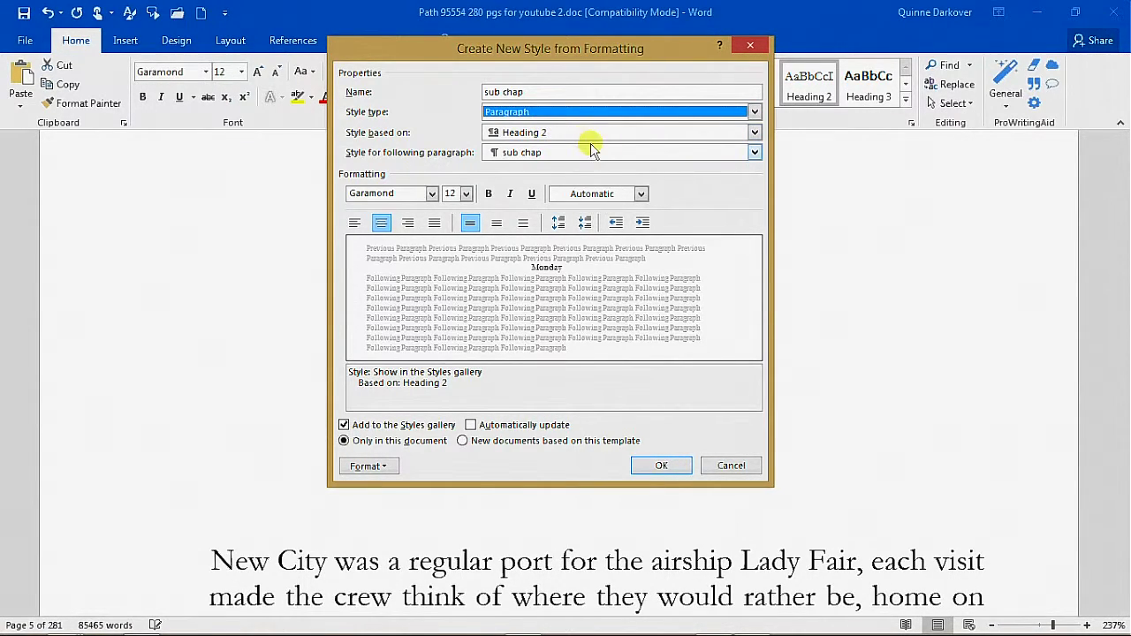
pyautogui.click(756, 133)
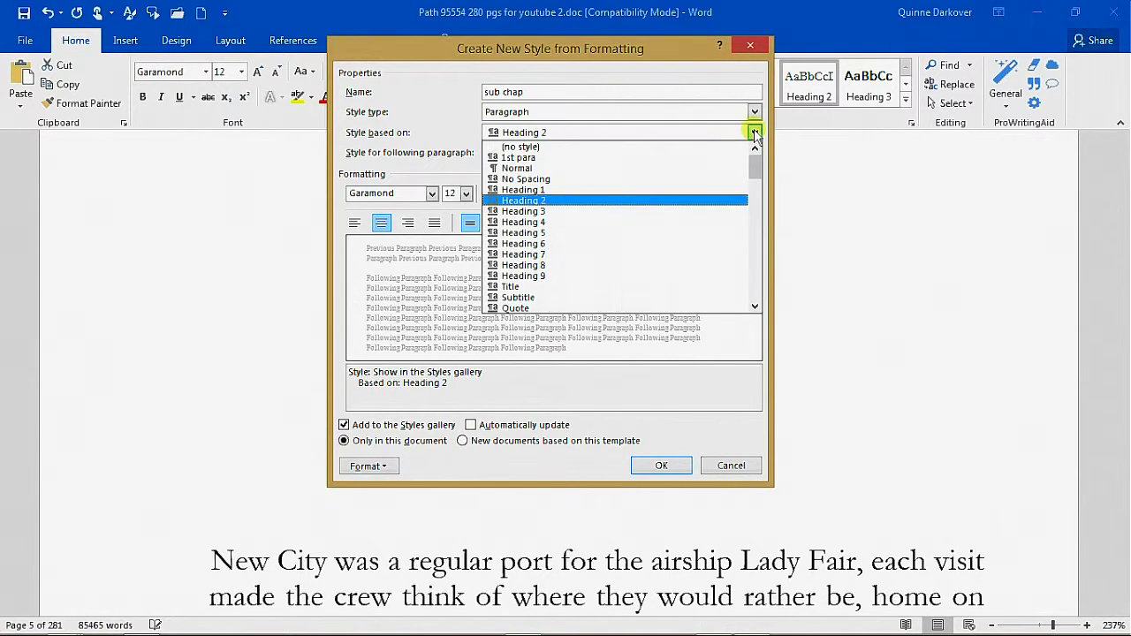
pyautogui.click(577, 162)
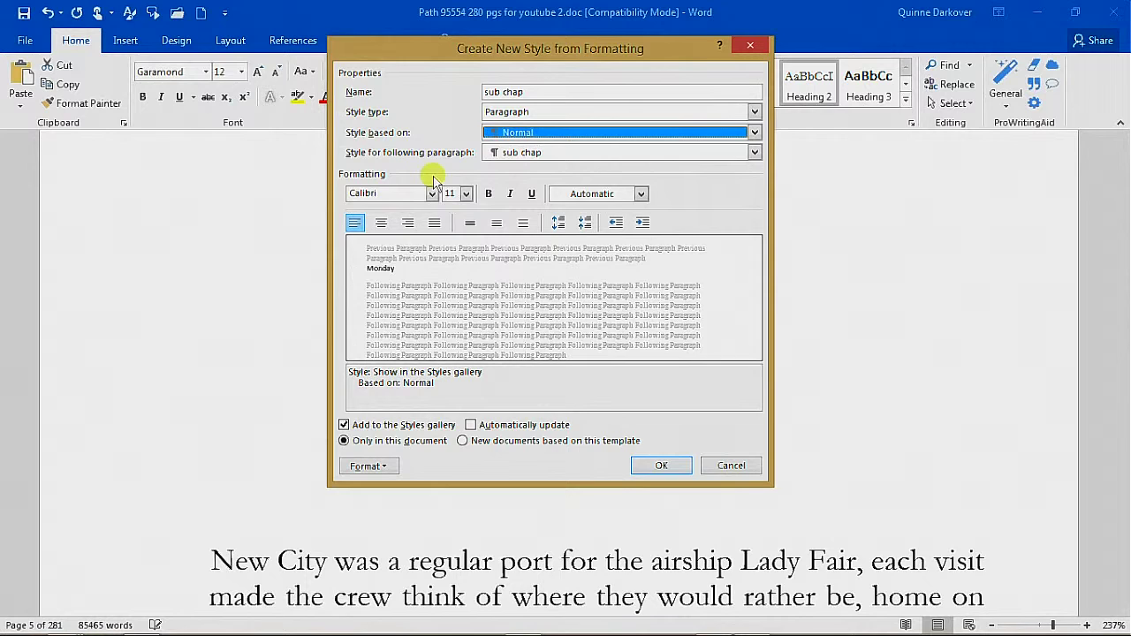
# Format the sub chap style as centered Garamond 12 pt with single line spacing.
pyautogui.click(381, 222)
pyautogui.click(430, 193)
pyautogui.click(329, 248)
pyautogui.click(465, 194)
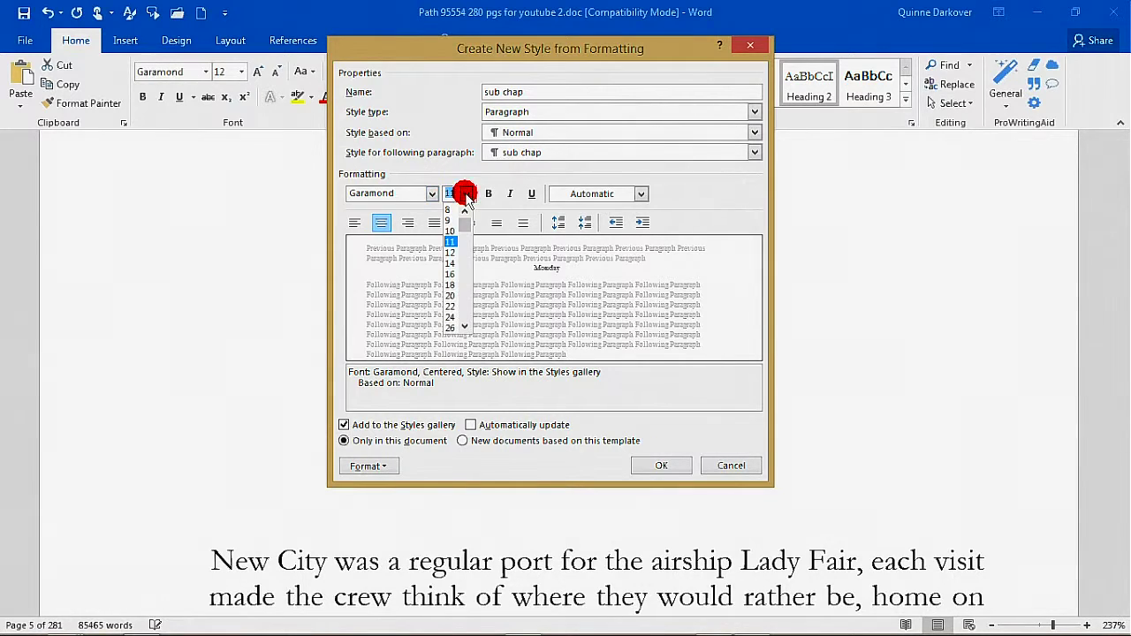
pyautogui.click(451, 253)
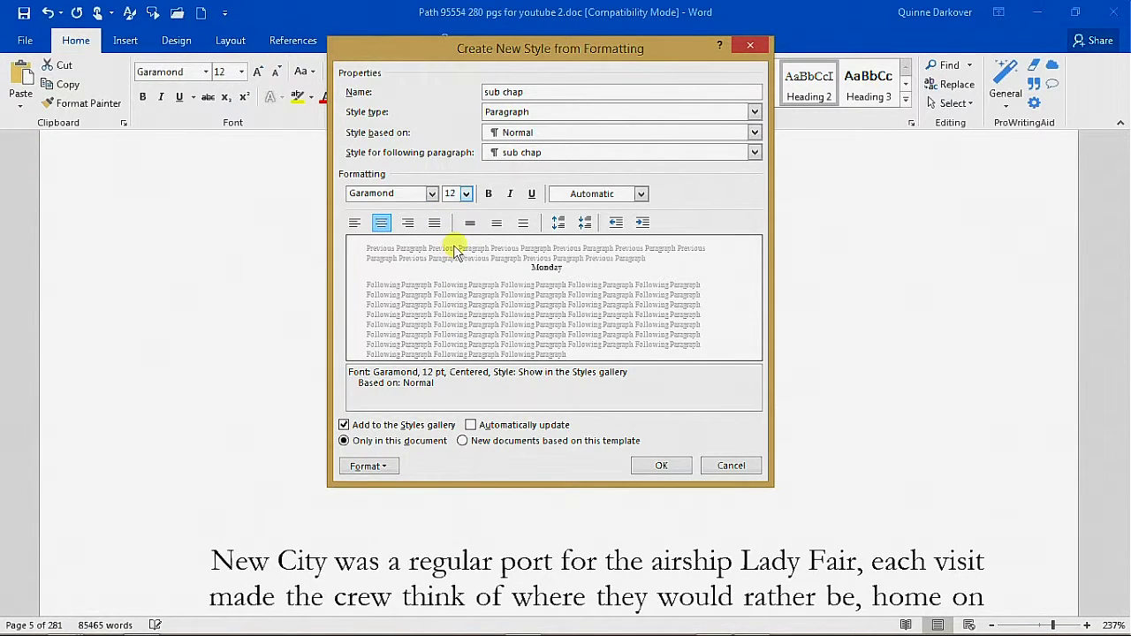
pyautogui.click(471, 222)
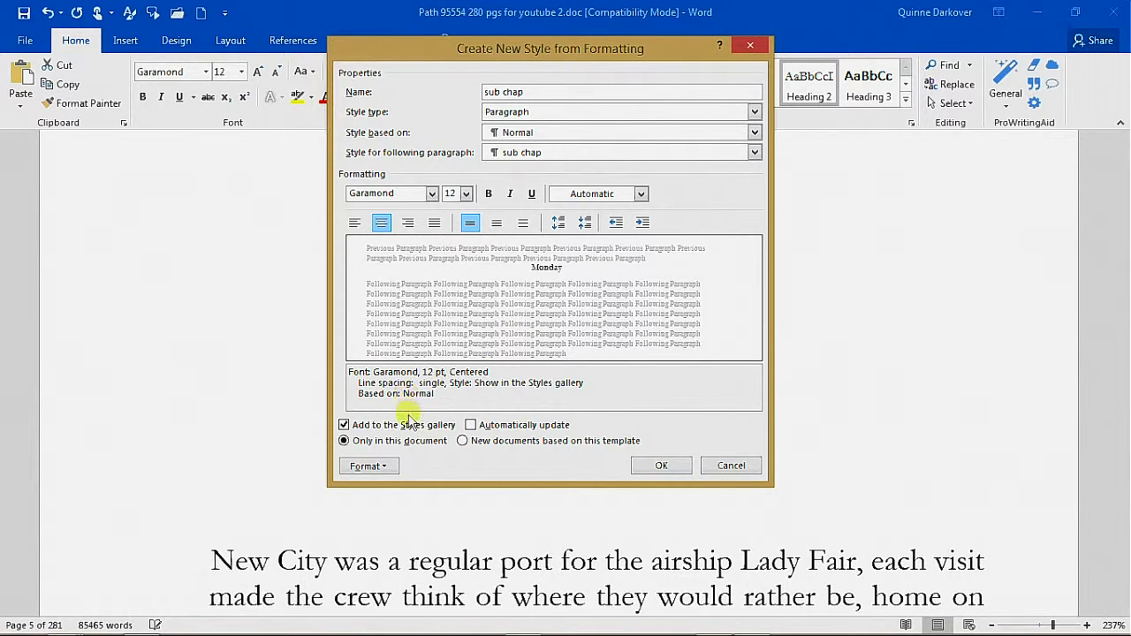
# Make the style available to new documents based on this template, set its spacing after to 0 pt, and save it.
pyautogui.click(463, 442)
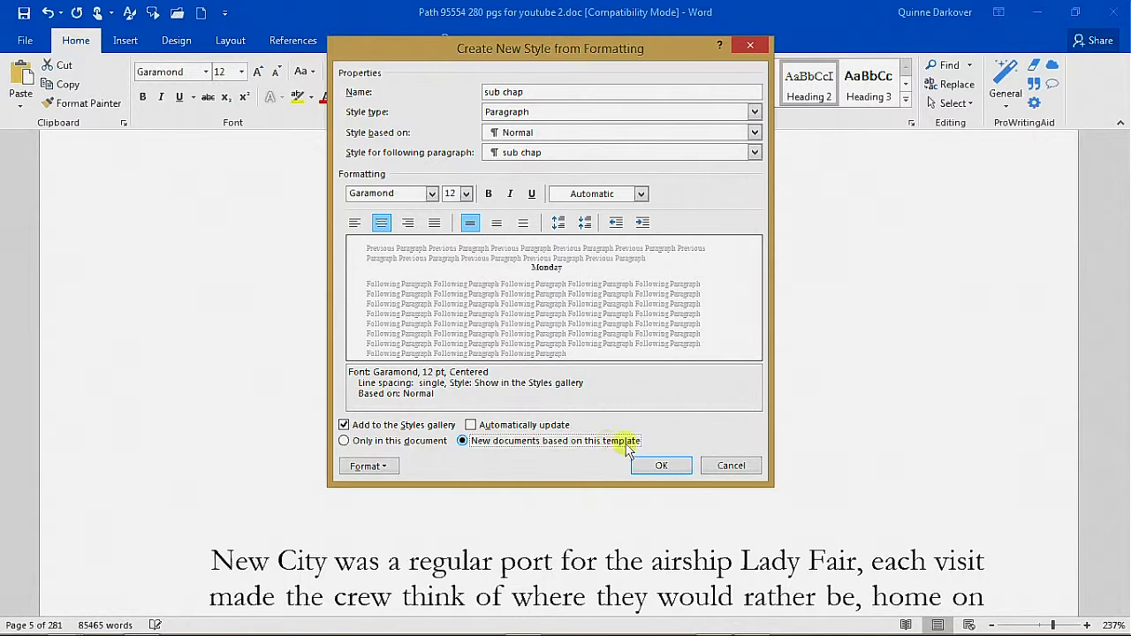
pyautogui.click(389, 467)
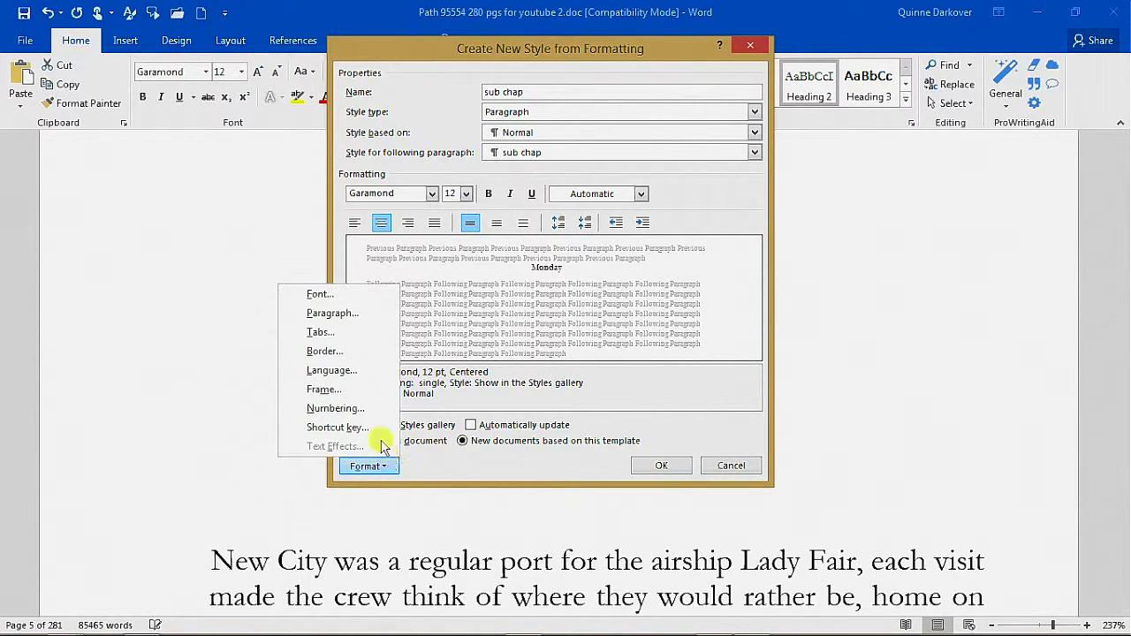
pyautogui.click(348, 314)
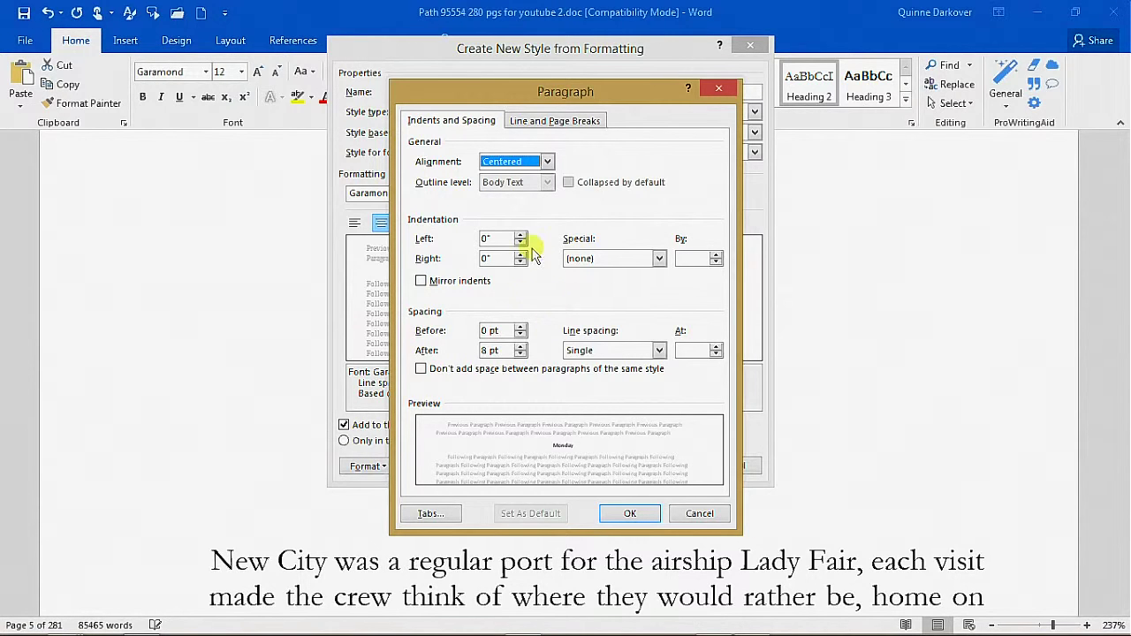
pyautogui.click(521, 346)
pyautogui.click(521, 346)
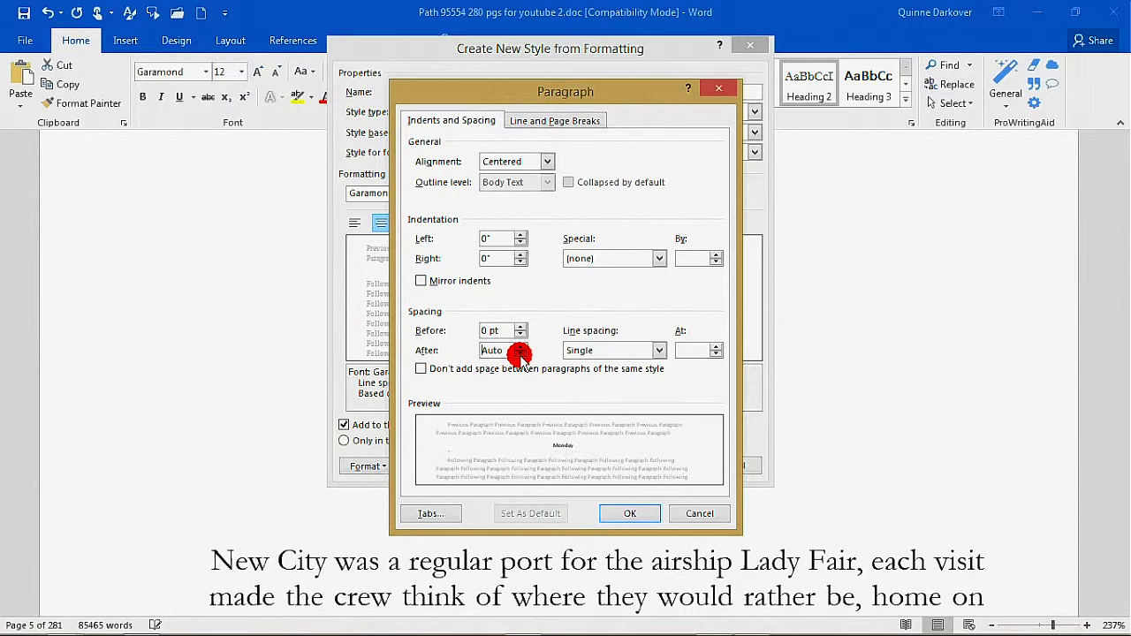
pyautogui.click(521, 345)
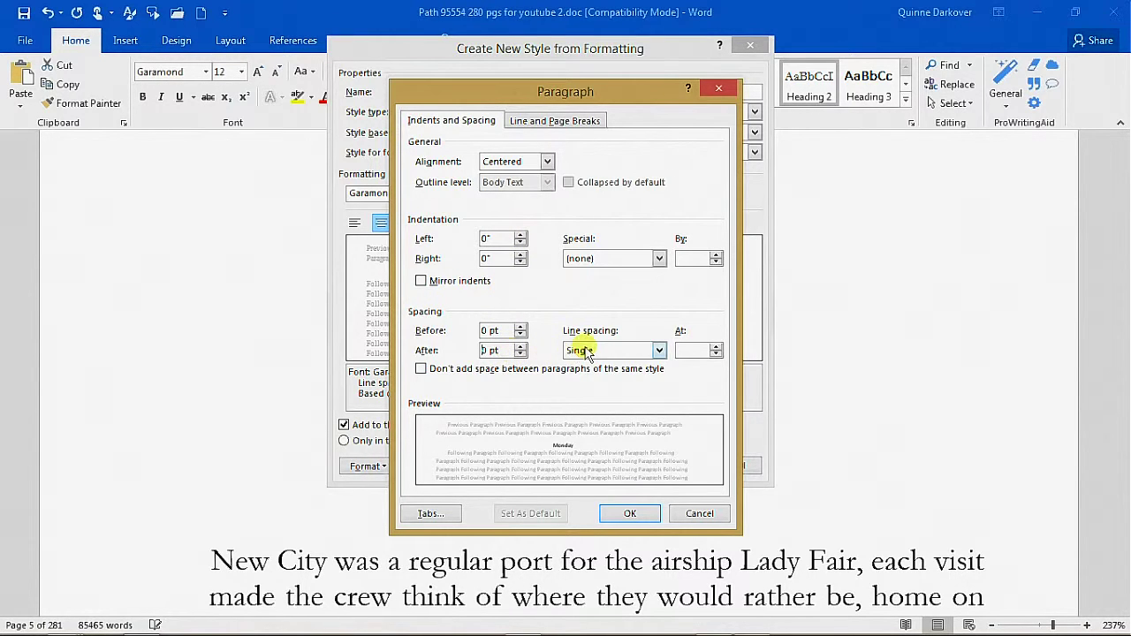
pyautogui.click(630, 516)
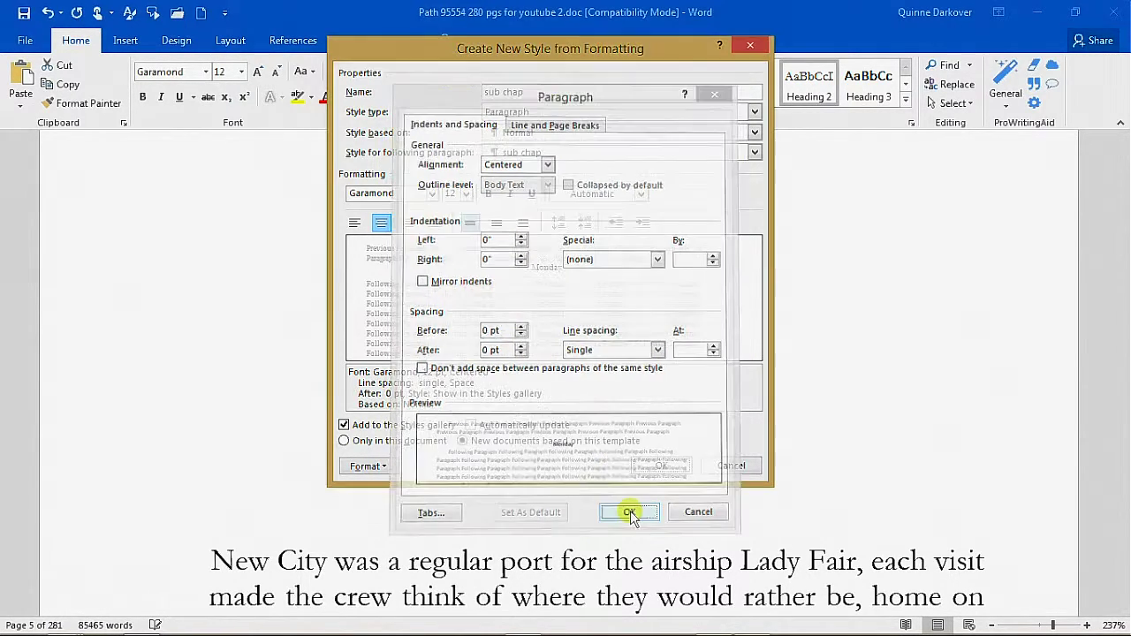
pyautogui.click(665, 466)
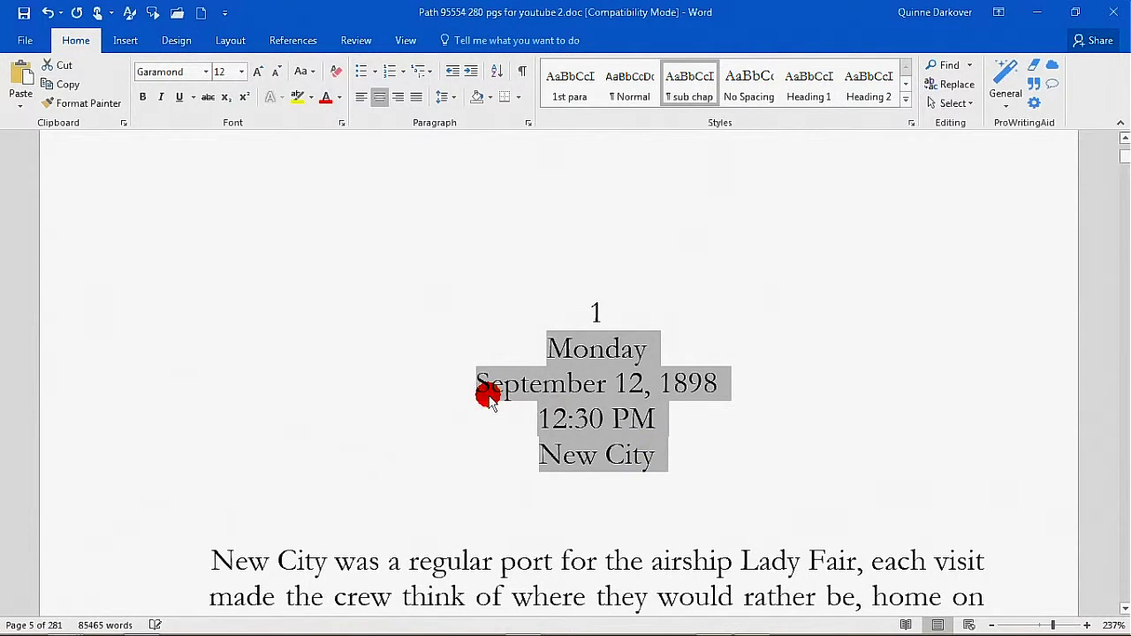
# Update the entire table of contents to match the restyled chapter 1 lines.
pyautogui.click(488, 396)
pyautogui.click(548, 348)
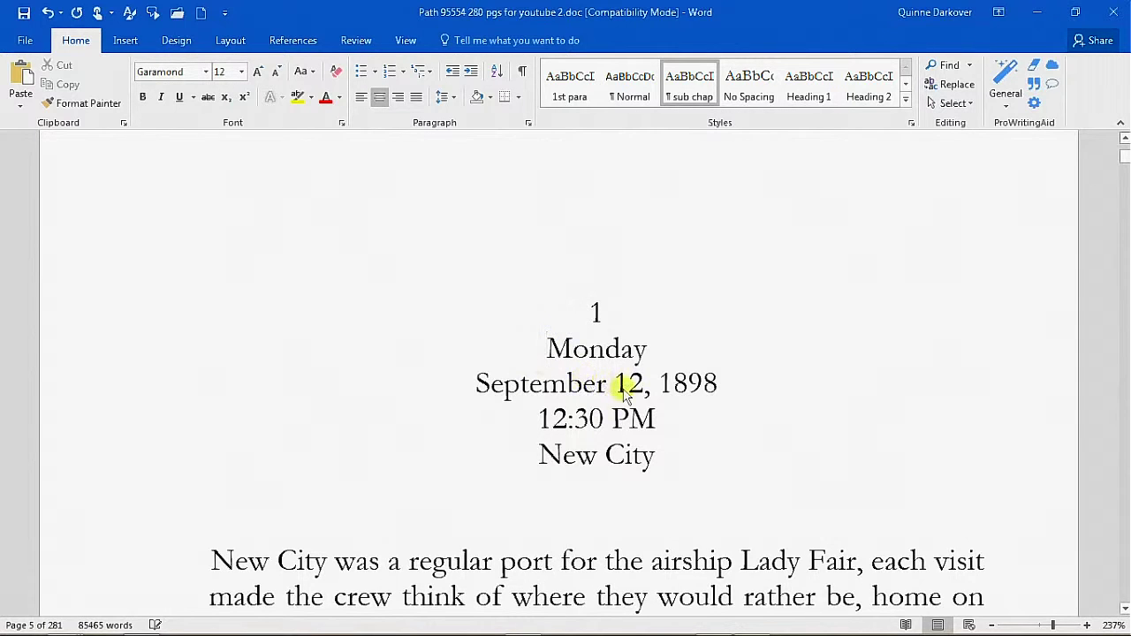
pyautogui.hotkey('ctrl', 'Return')
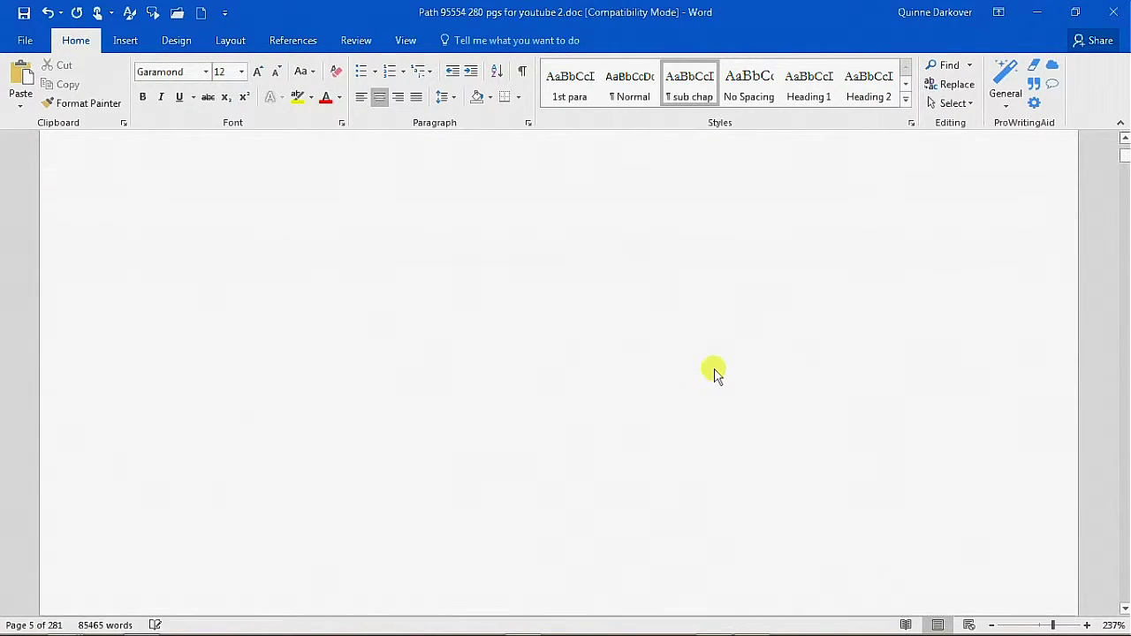
pyautogui.scroll(15, 714, 371)
pyautogui.scroll(-5, 714, 371)
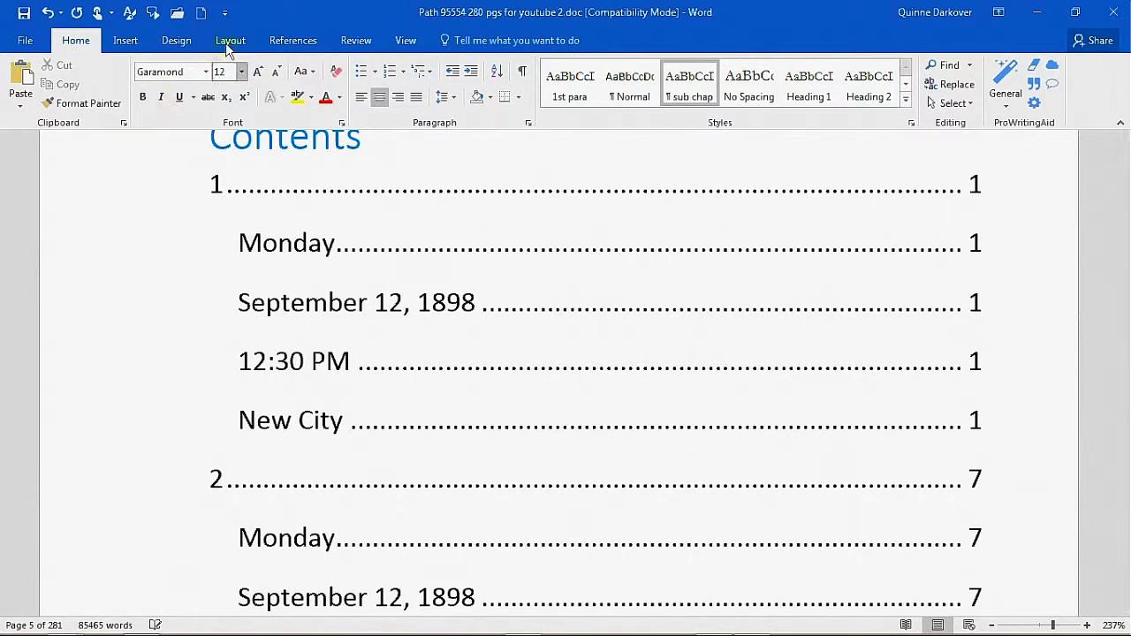
pyautogui.click(283, 41)
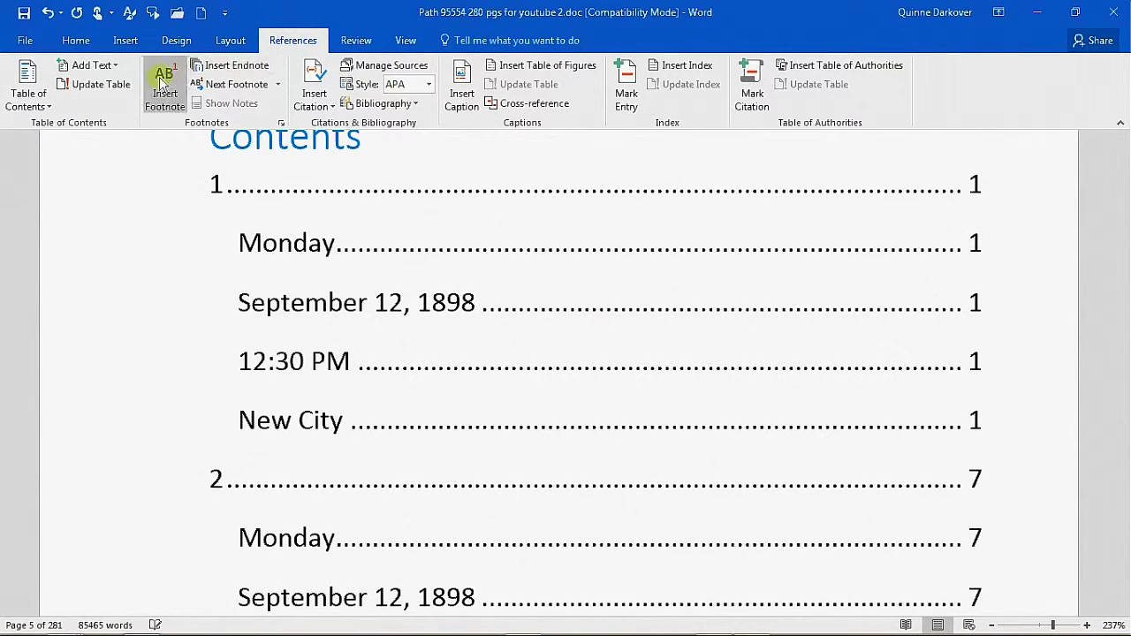
pyautogui.click(99, 84)
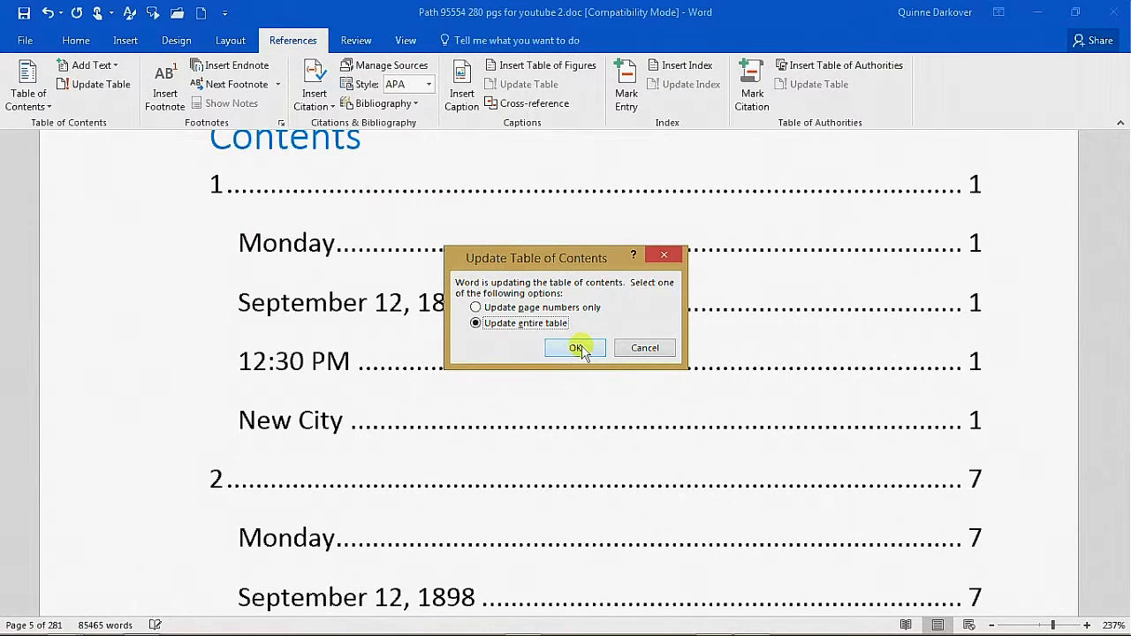
pyautogui.click(576, 348)
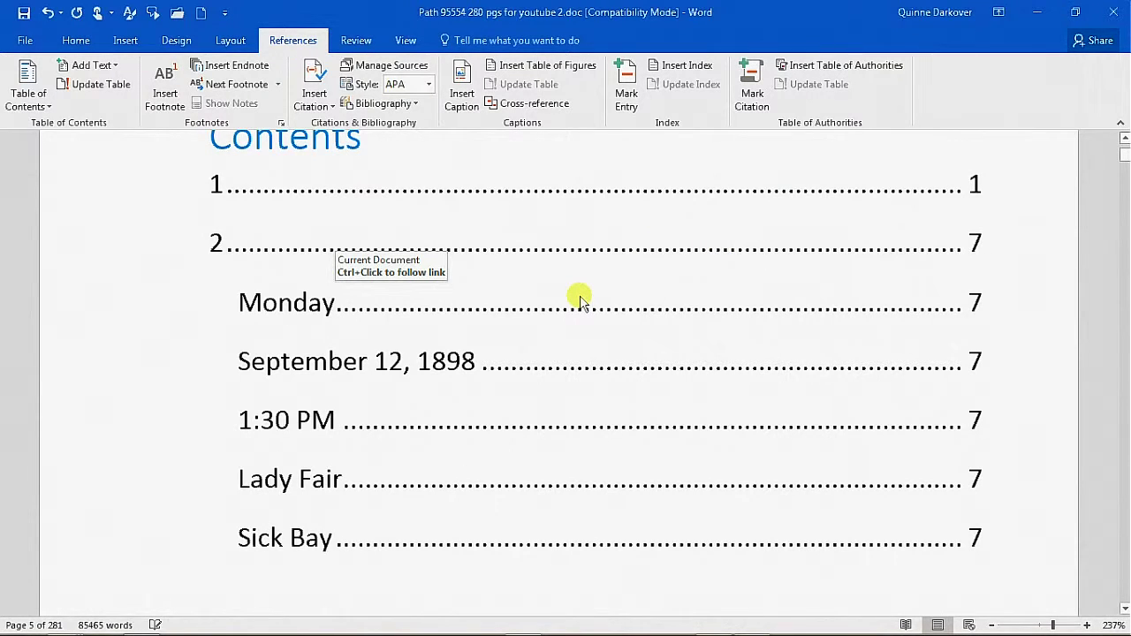
pyautogui.scroll(10, 581, 301)
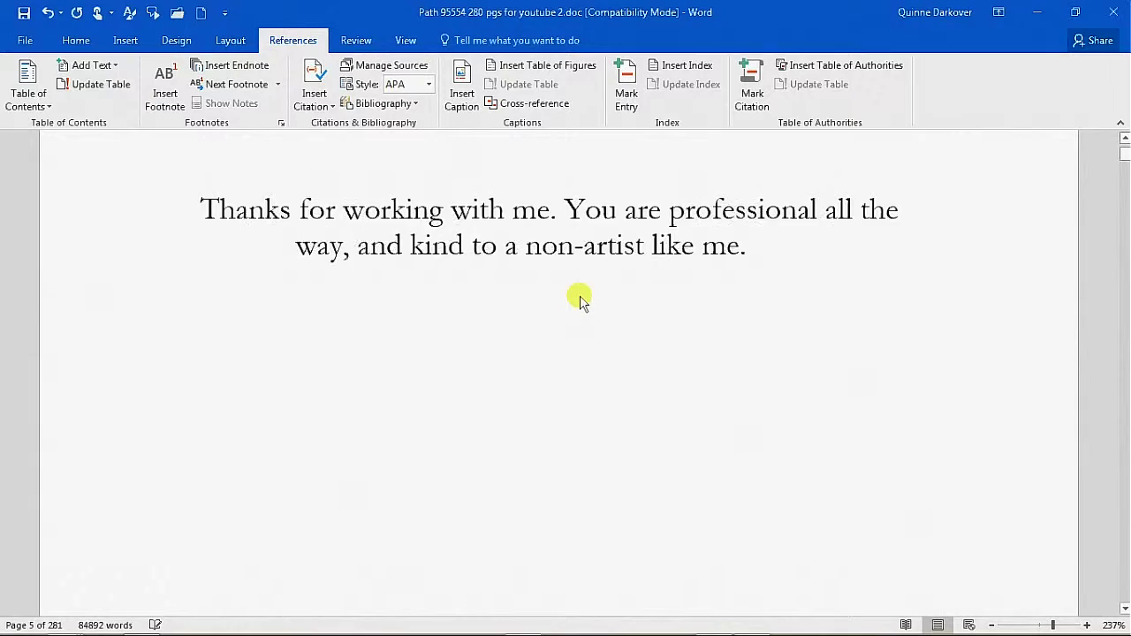
pyautogui.scroll(10, 581, 301)
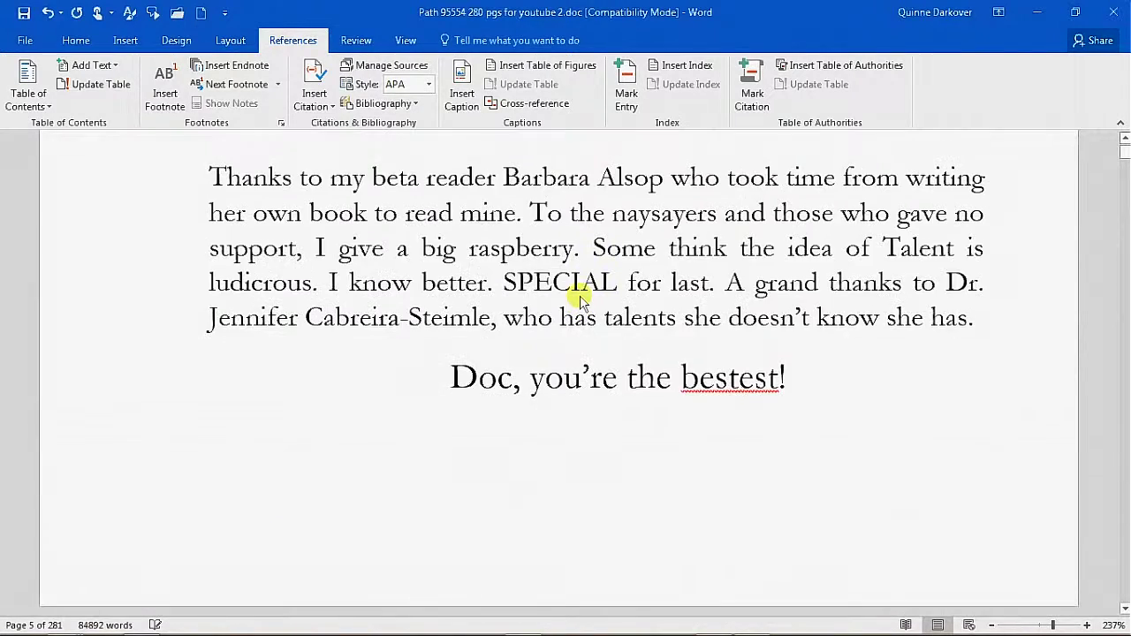
pyautogui.scroll(-10, 581, 300)
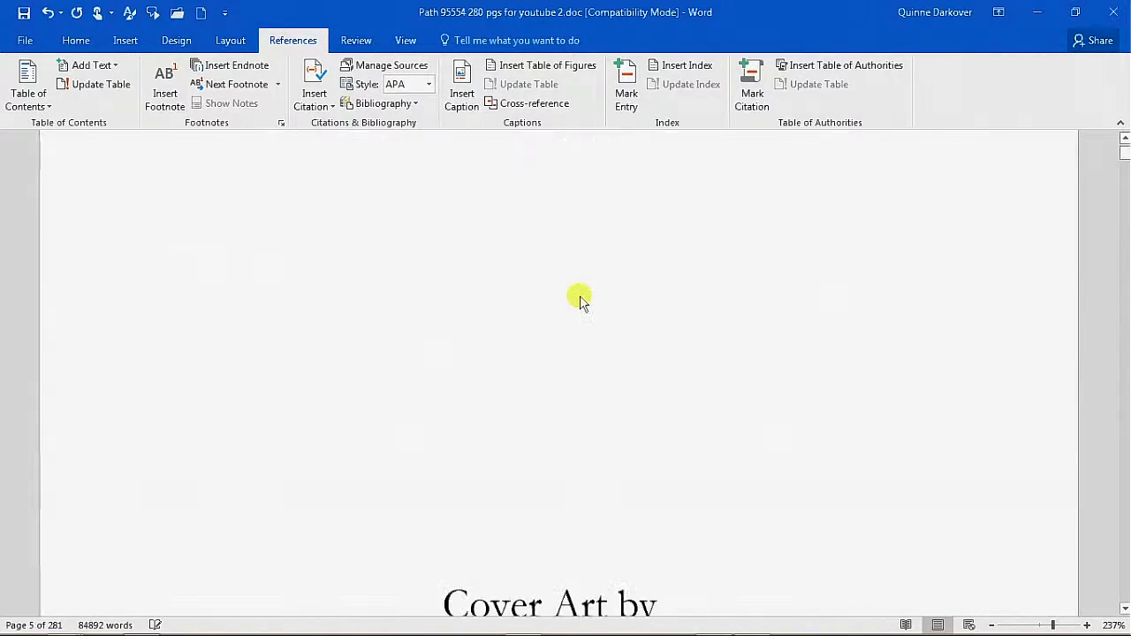
pyautogui.scroll(-10, 581, 300)
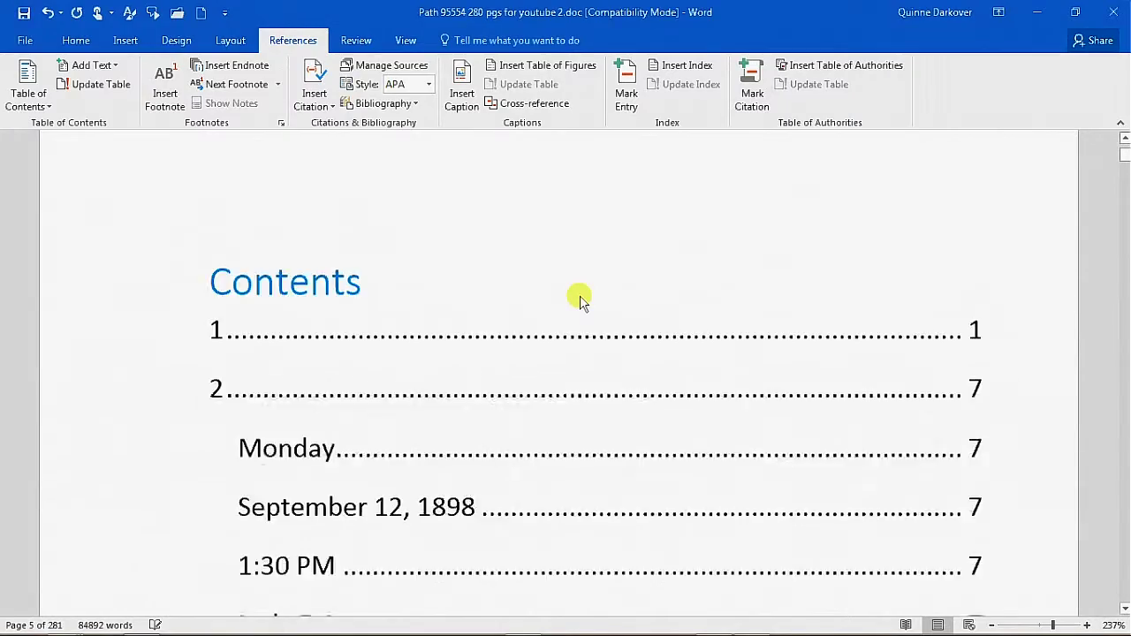